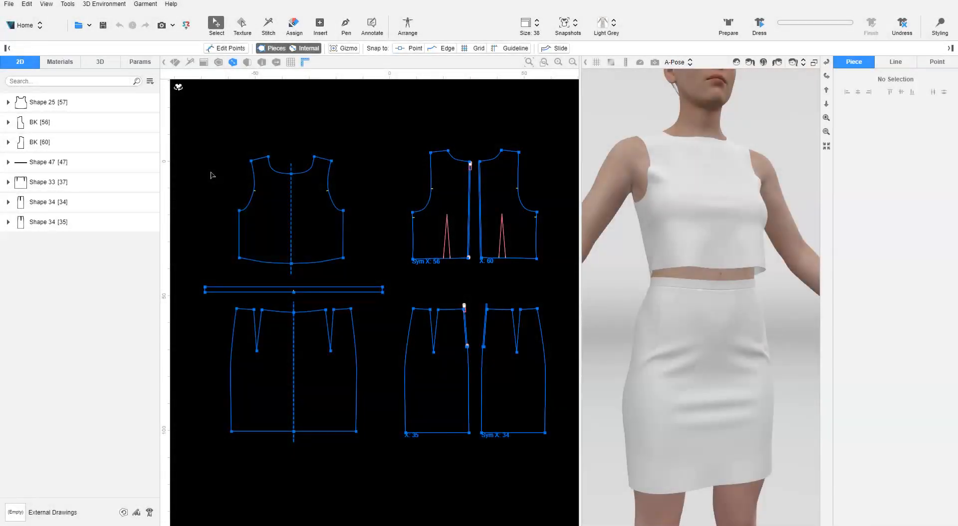
click(319, 24)
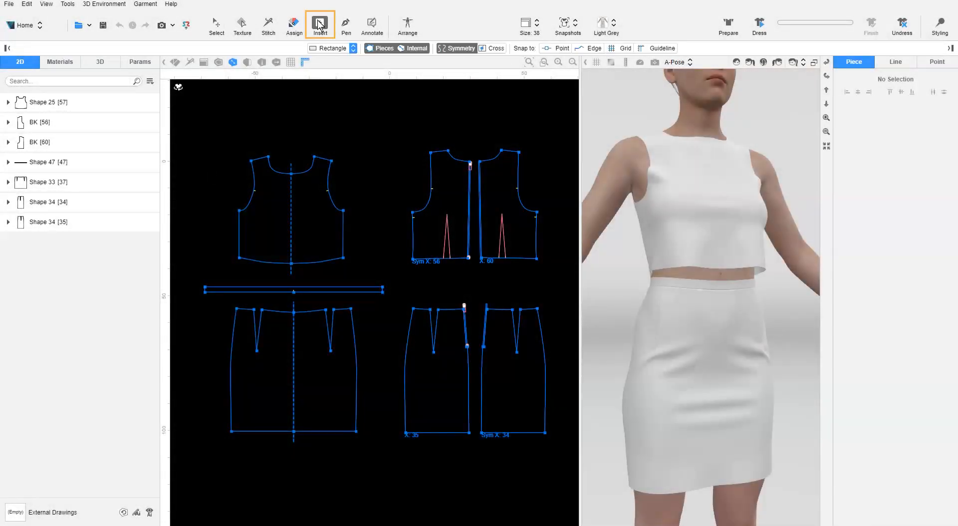
click(320, 24)
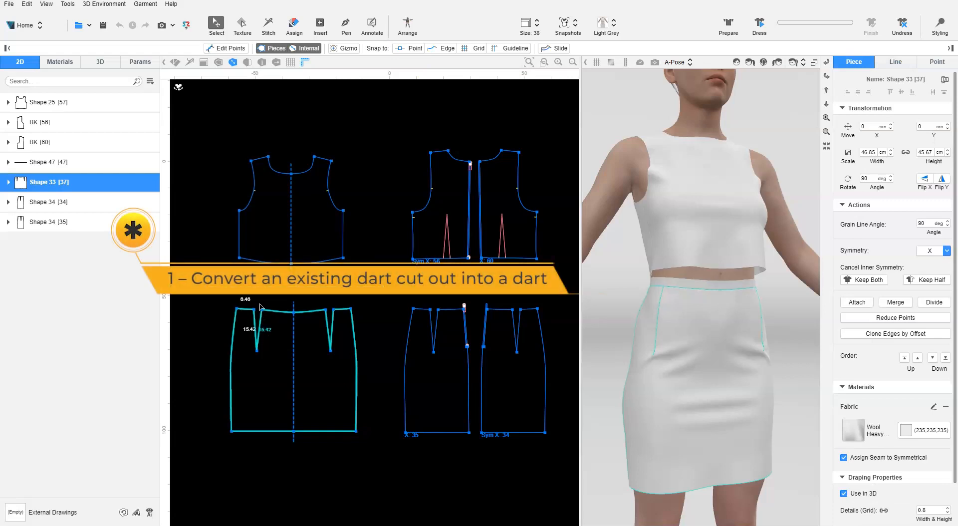
- Convert the two edges of the dart cut-out at the front skirt piece's waist into a dart
click(255, 321)
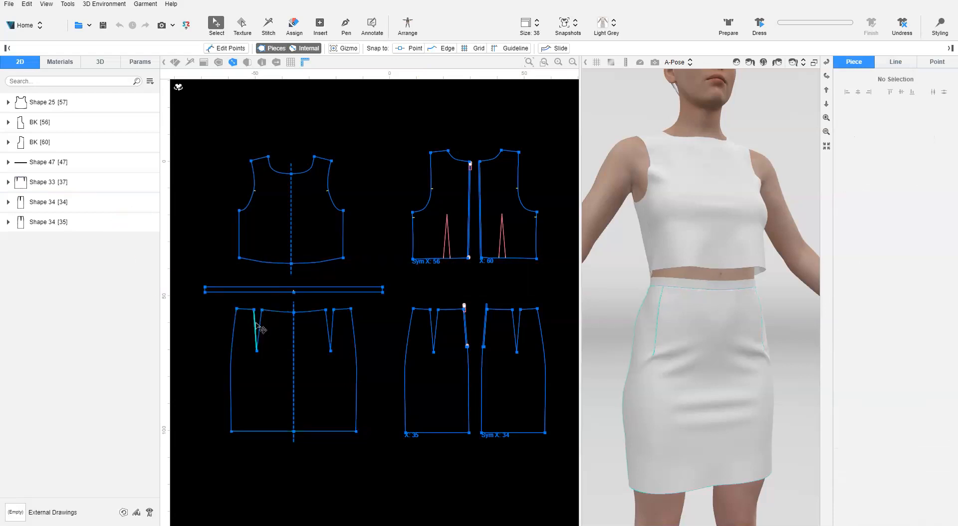
shift+click(260, 318)
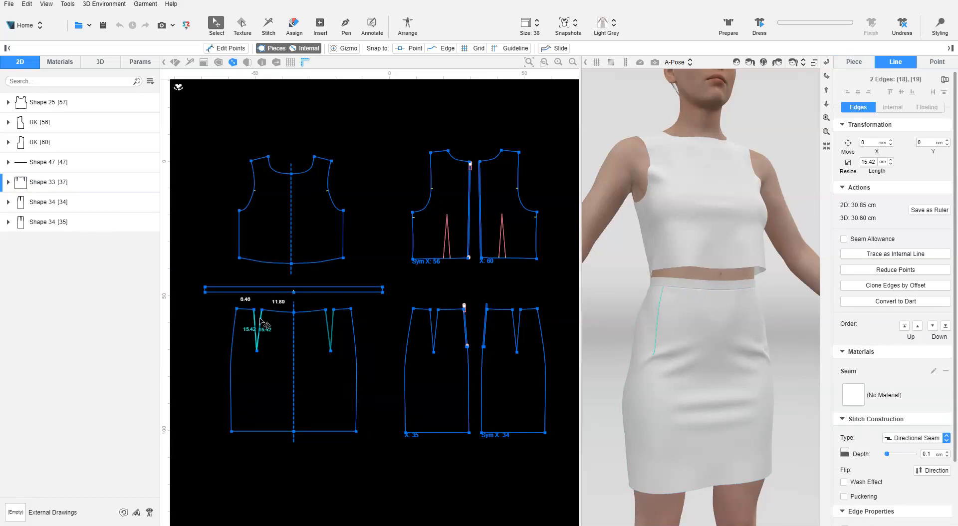
click(928, 309)
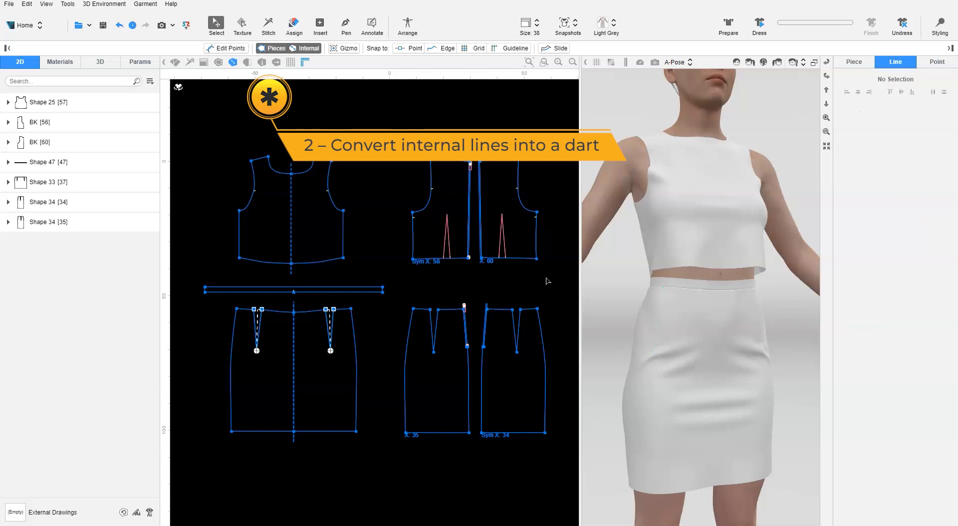
- Convert the internal dart-shaped line on the back bodice into a dart and re-drape the garment
click(452, 242)
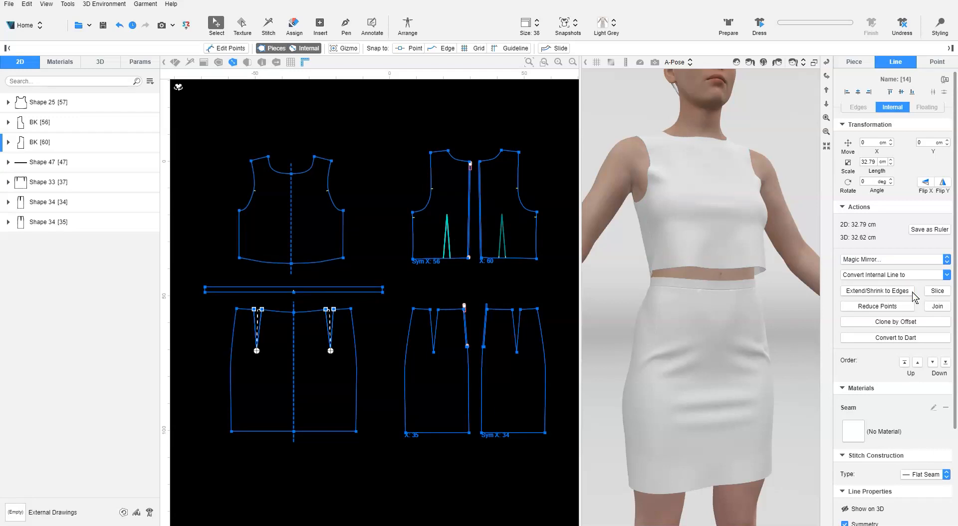
click(931, 344)
click(764, 29)
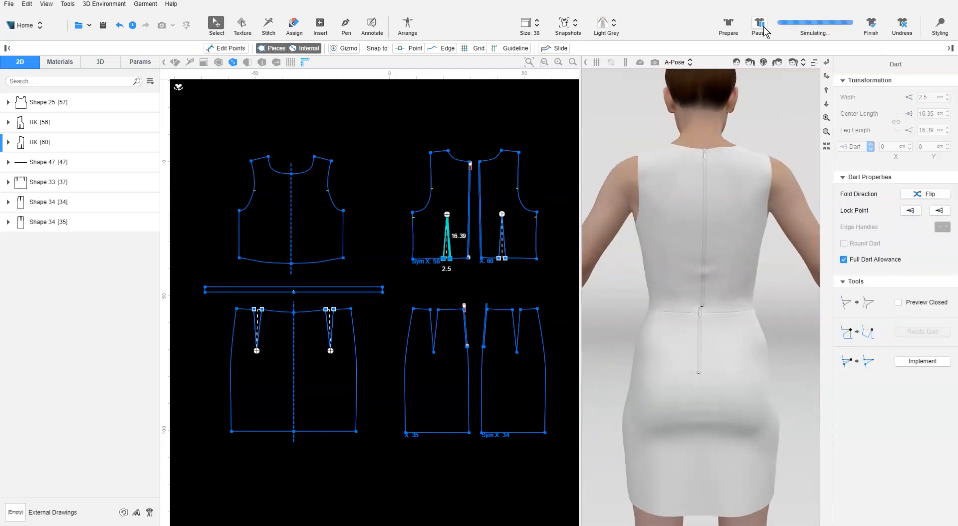
click(873, 25)
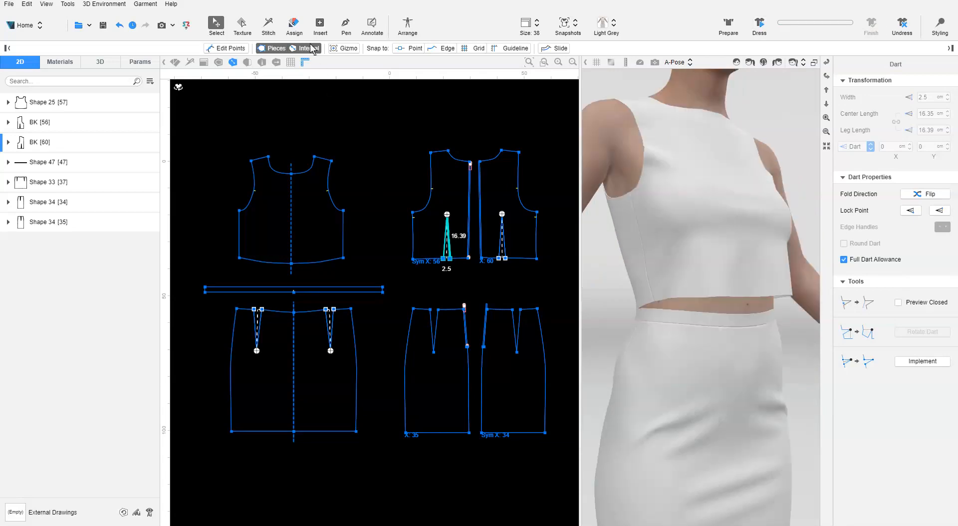
- Draw a dart-shaped internal line up from the front bodice's hem on the 3D garment with the Pen tool and convert it to a dart
click(351, 29)
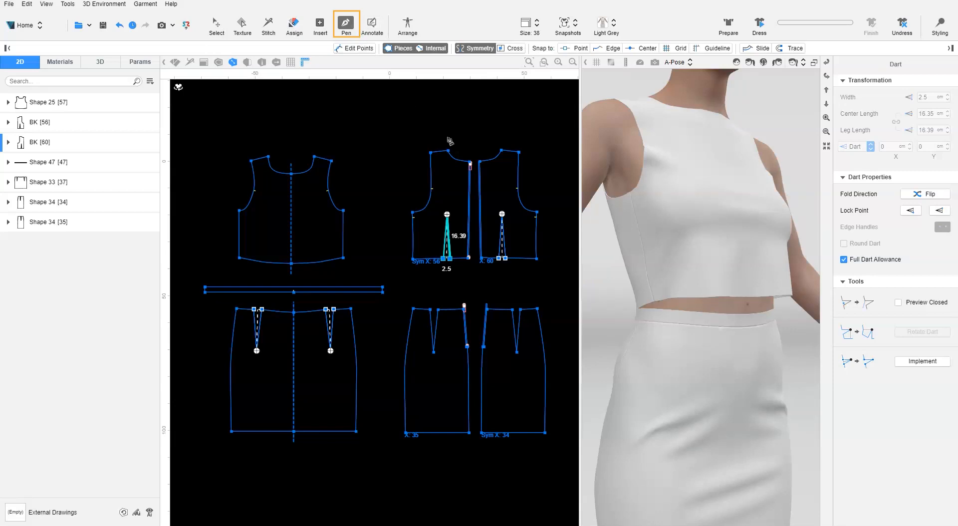
click(697, 288)
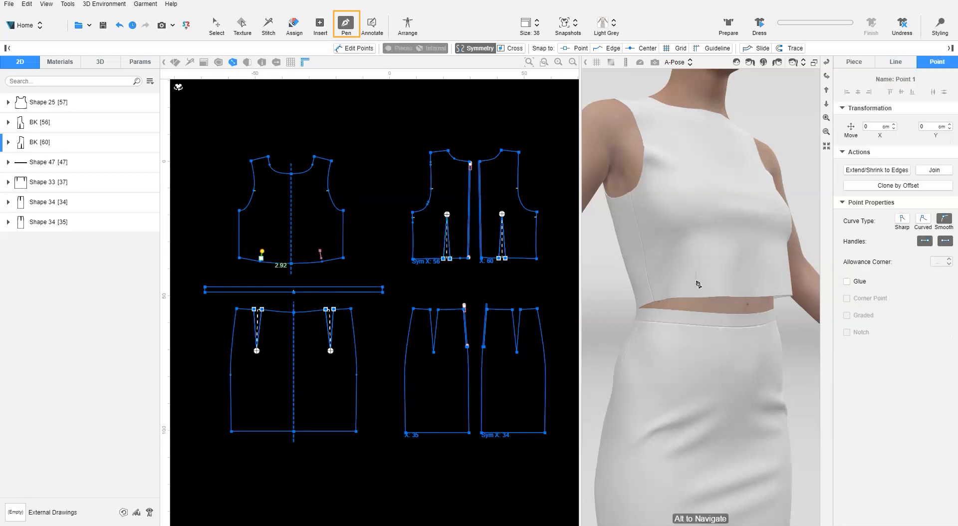
click(704, 217)
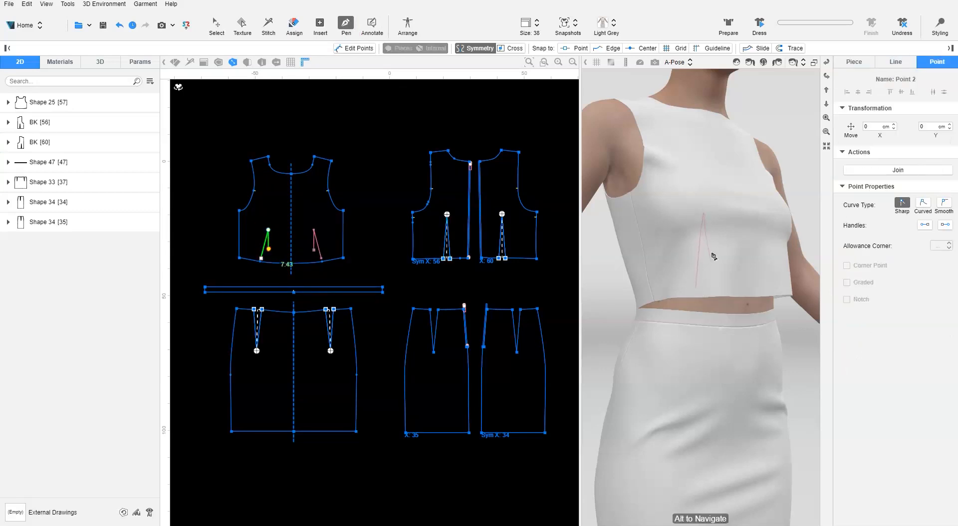
double_click(715, 295)
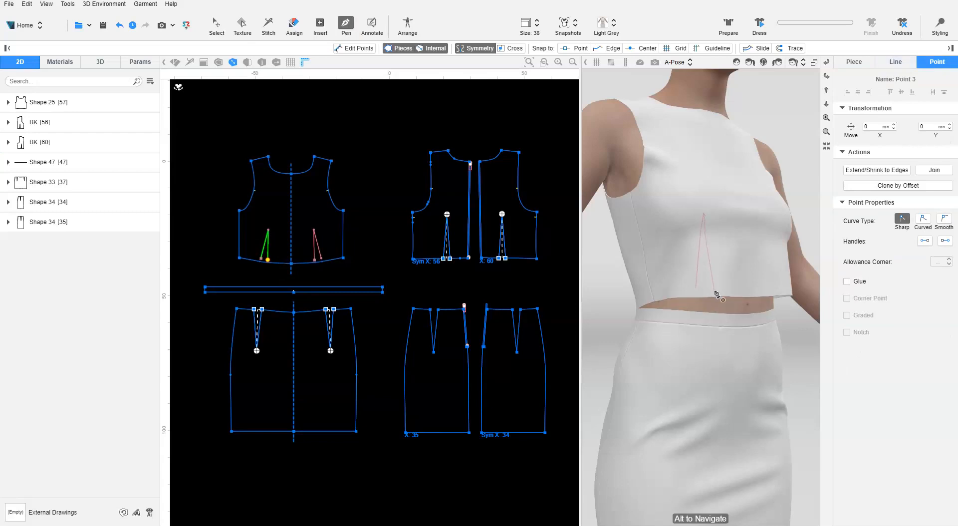
click(927, 340)
key(space)
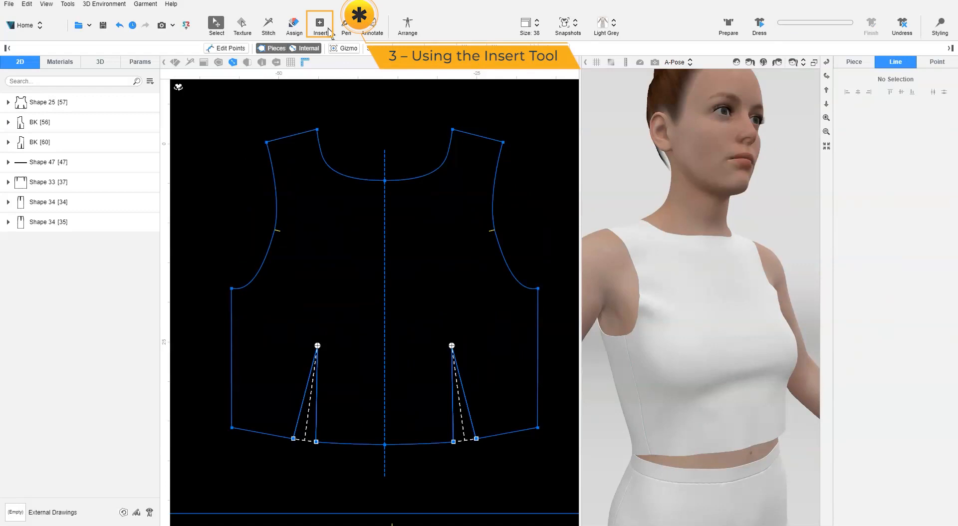
- Insert a dart about 3 cm wide and 10 cm long on the front bodice's armhole and re-drape the garment
key(i)
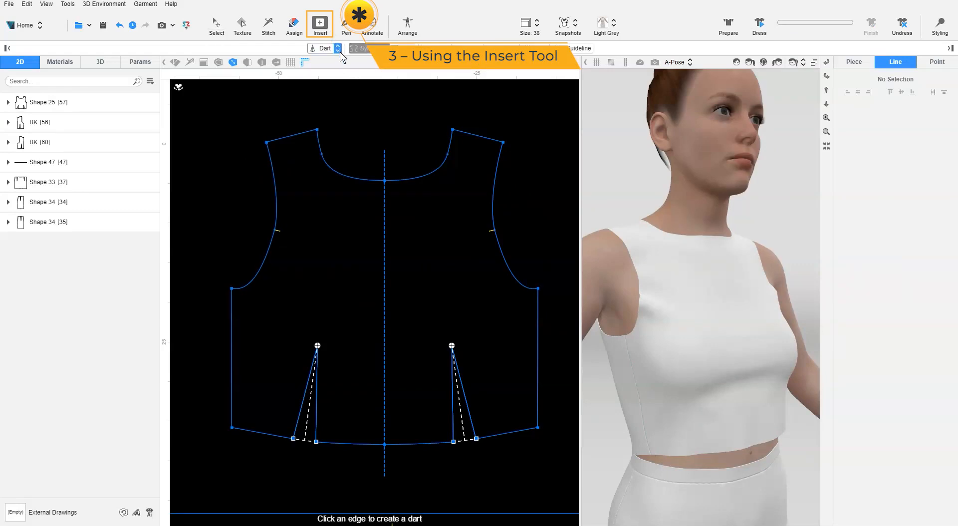
click(338, 49)
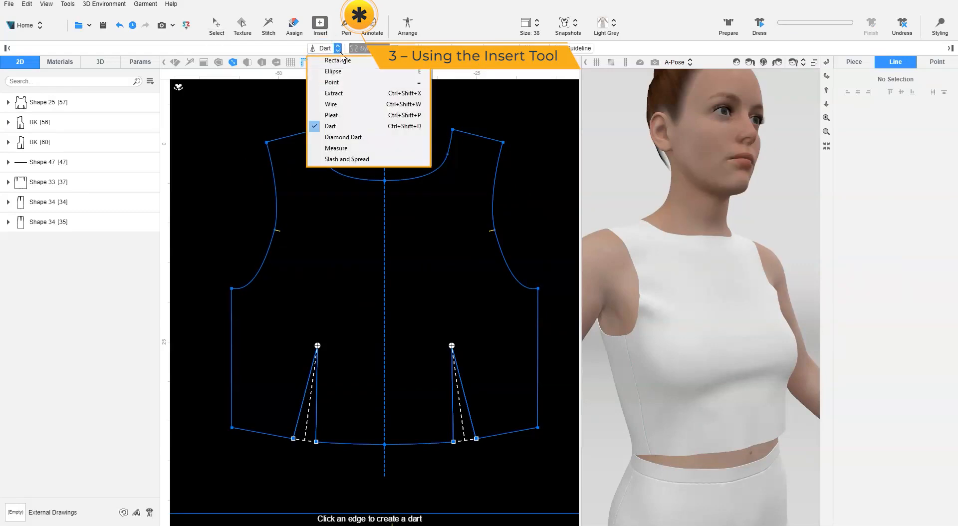
click(417, 127)
click(267, 254)
click(760, 26)
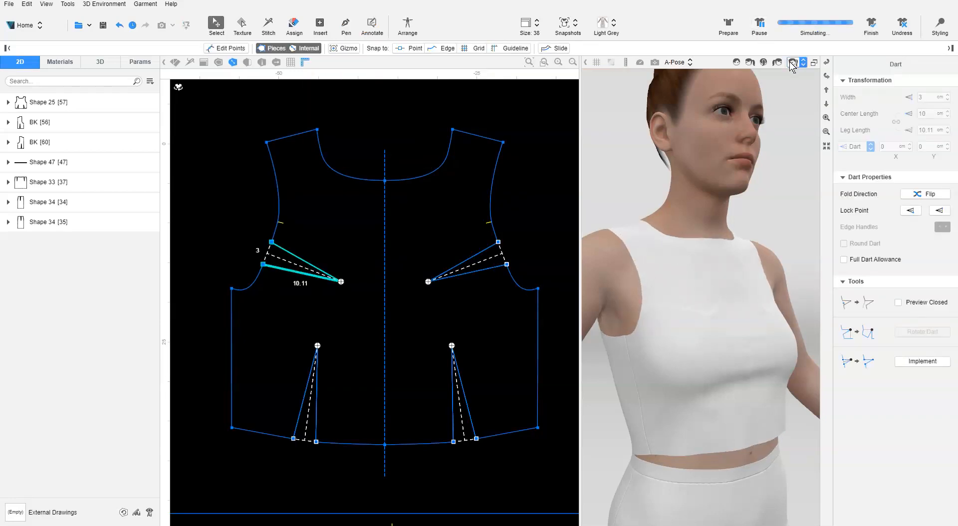
click(871, 26)
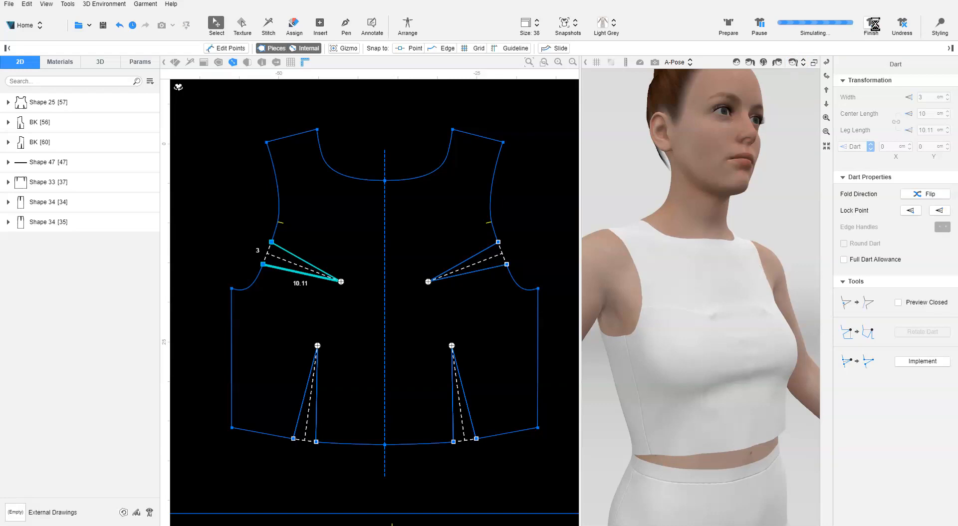
- Try reshaping the armhole dart by moving its lower leg point and its apex
mouse_move(263, 264)
mouse_down()
mouse_move(259, 278)
mouse_move(262, 270)
mouse_up()
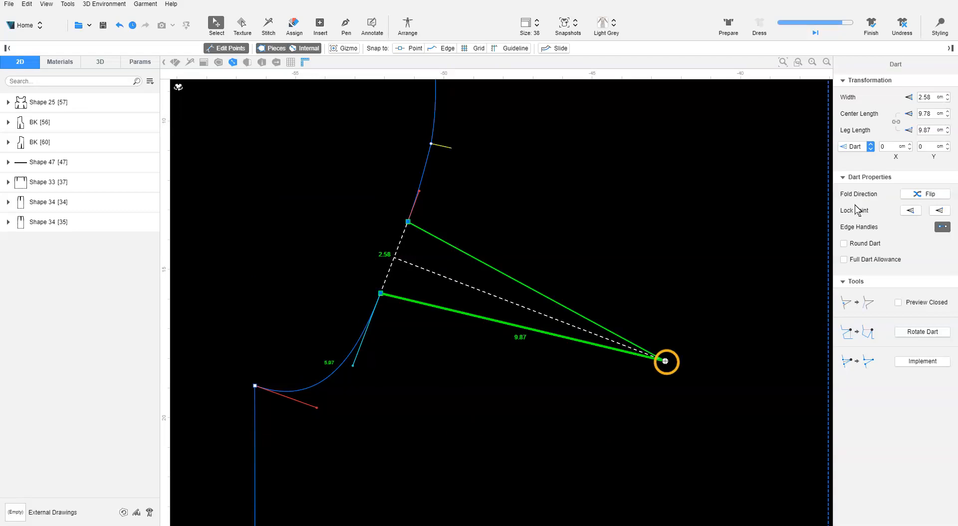
click(665, 361)
drag(665, 361, 633, 351)
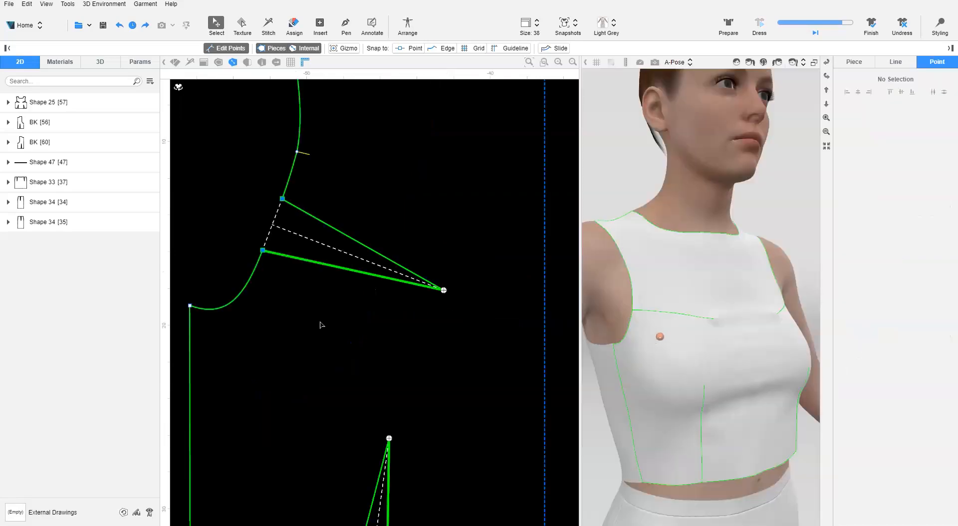
- Reshape the armhole dart to about 3.6 cm wide with legs about 7.6 cm long, pointing it further down, and re-drape the garment
click(443, 290)
drag(444, 291, 374, 287)
drag(282, 199, 290, 198)
click(760, 25)
drag(374, 287, 356, 316)
click(761, 26)
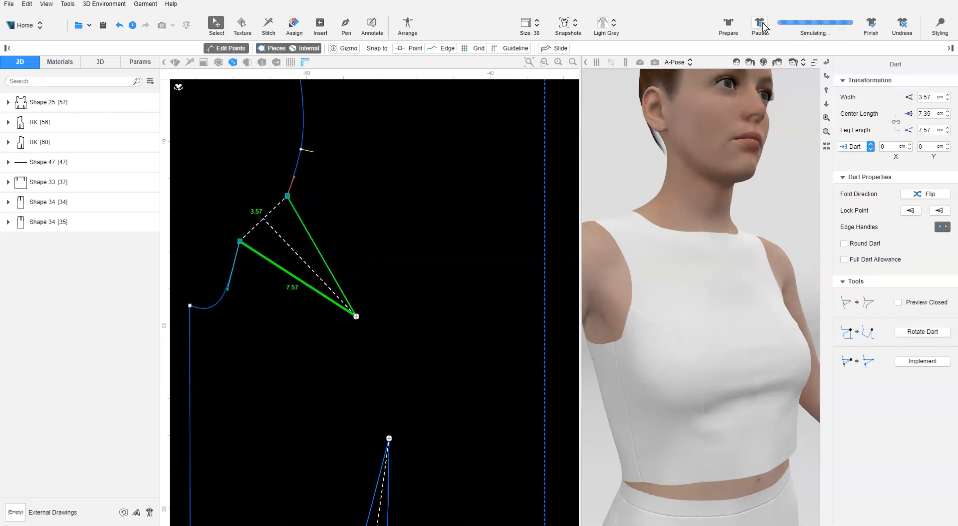
click(872, 26)
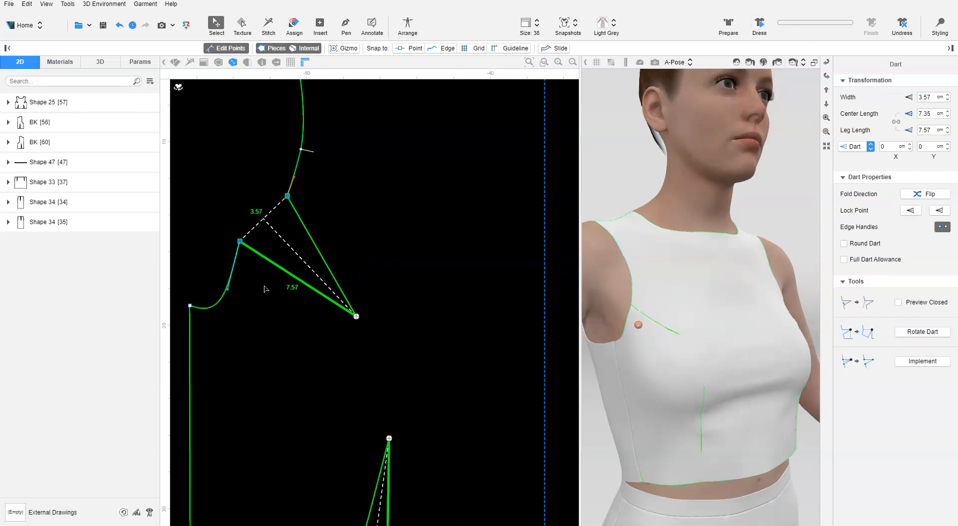
- Narrow the armhole dart to about 3.1 cm, shift its apex slightly, and start draping the garment
drag(241, 241, 250, 243)
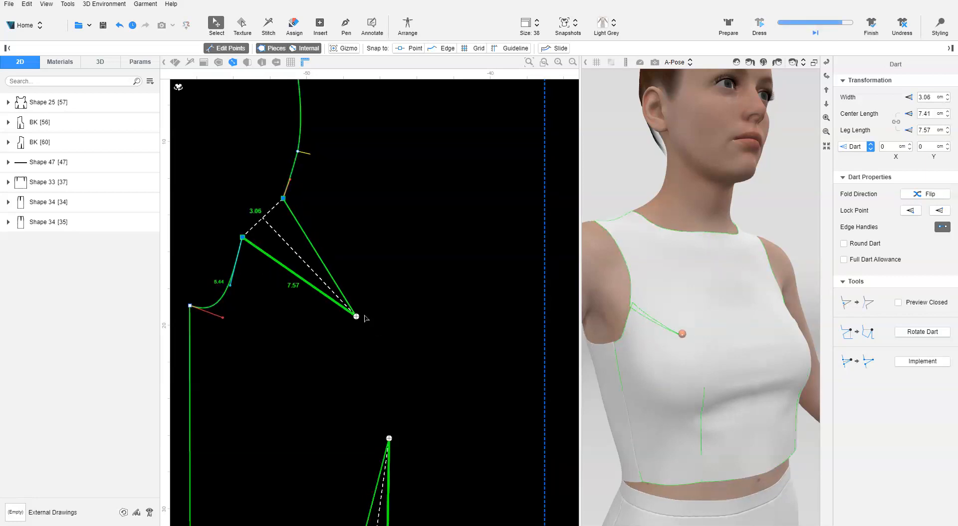
mouse_move(357, 317)
mouse_down()
mouse_move(372, 307)
mouse_move(363, 316)
mouse_up()
click(760, 25)
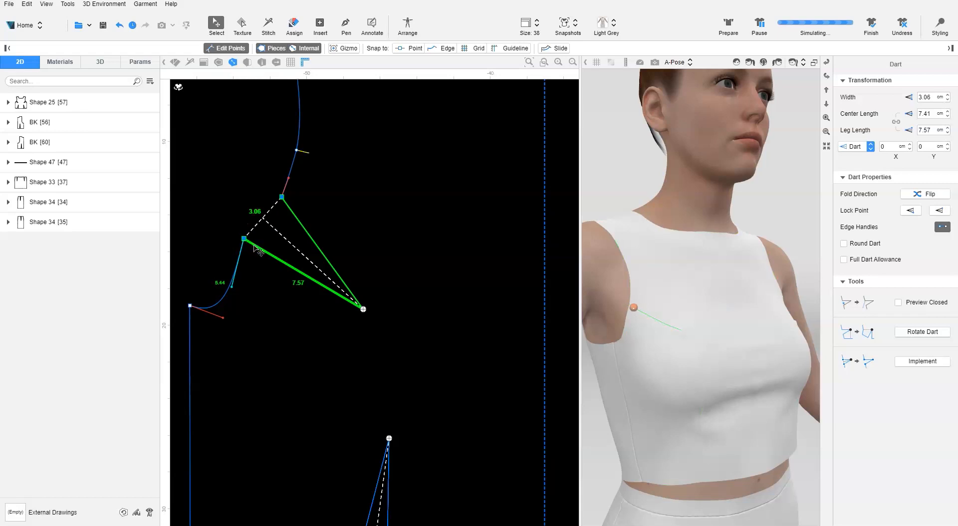
- Move the whole armhole dart about 0.8 cm down the armhole and finish draping the garment
drag(257, 247, 258, 263)
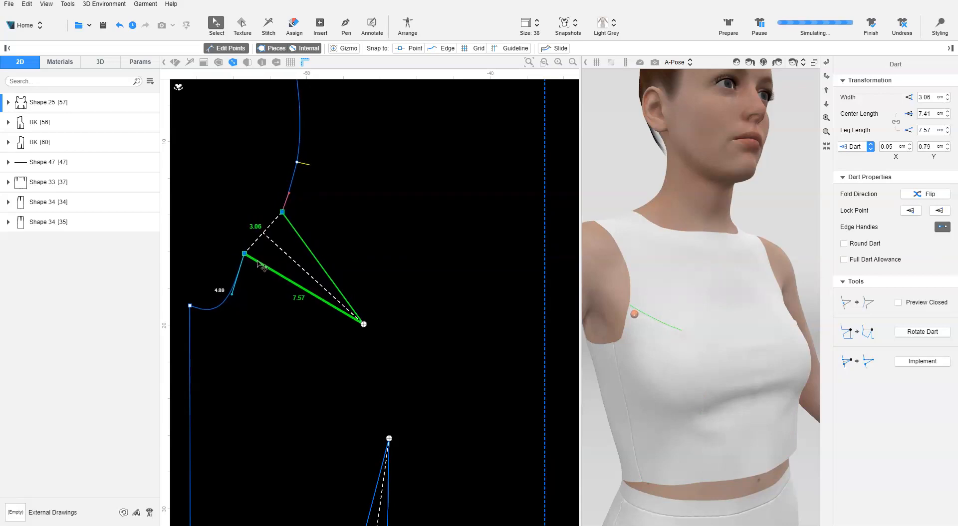
click(872, 28)
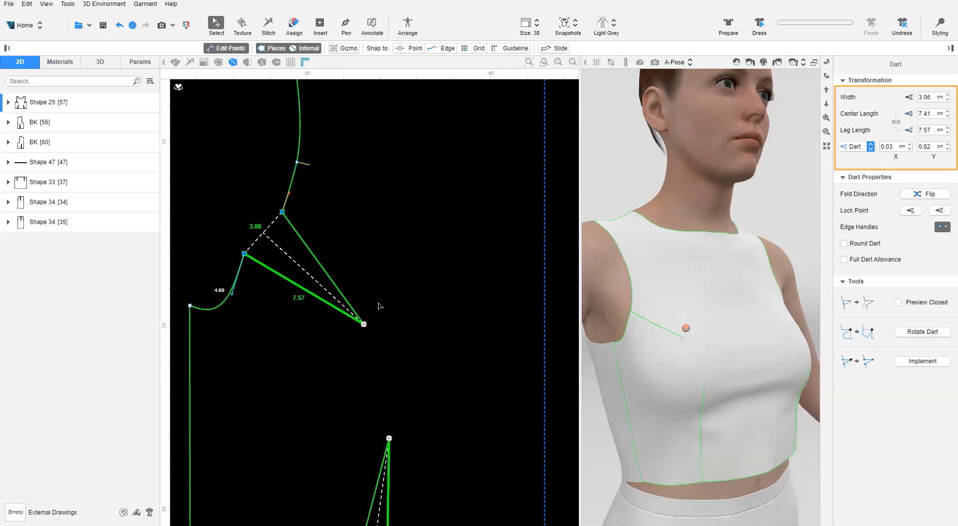
- Set the armhole dart's width to 3 cm and its center length to 8 cm
click(918, 99)
text(3)
key(Tab)
text(8)
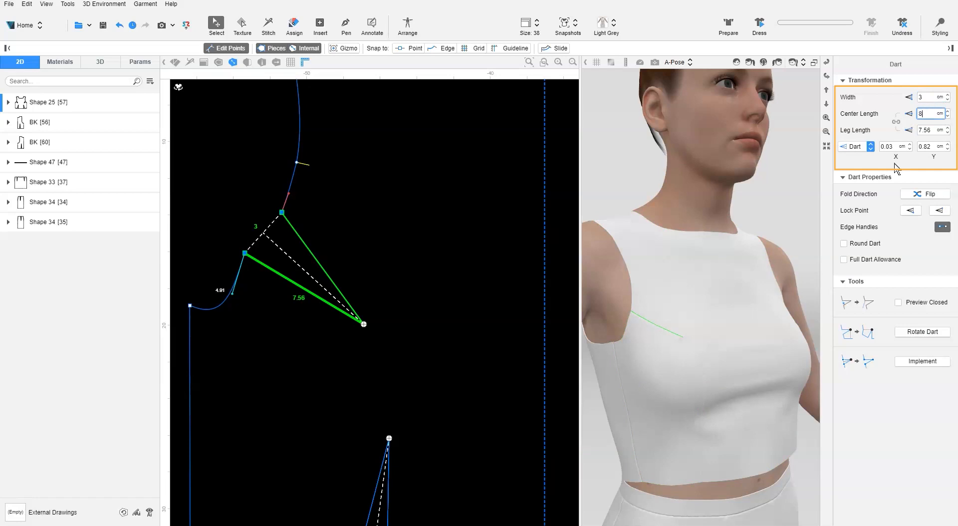
click(932, 130)
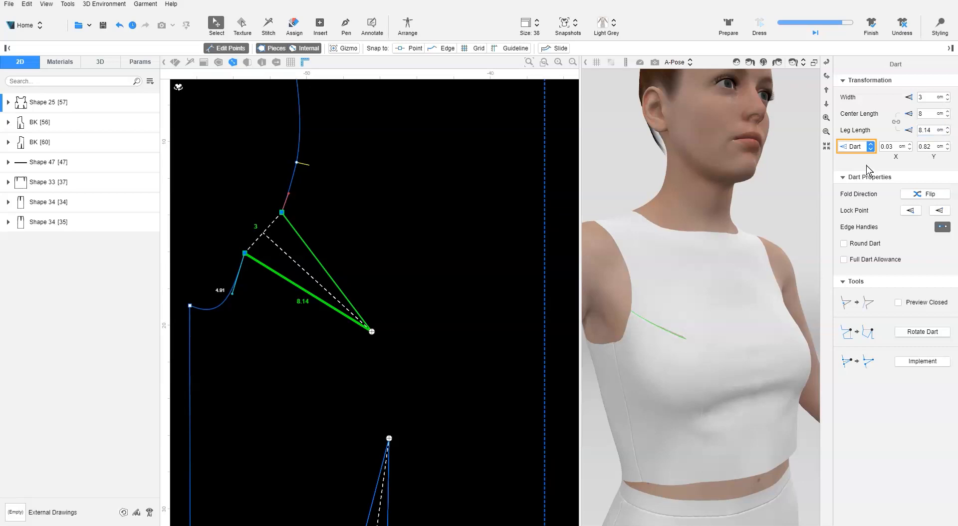
- Set the whole armhole dart's offset to X 0 cm and Y 0.5 cm, and re-drape the garment
click(870, 146)
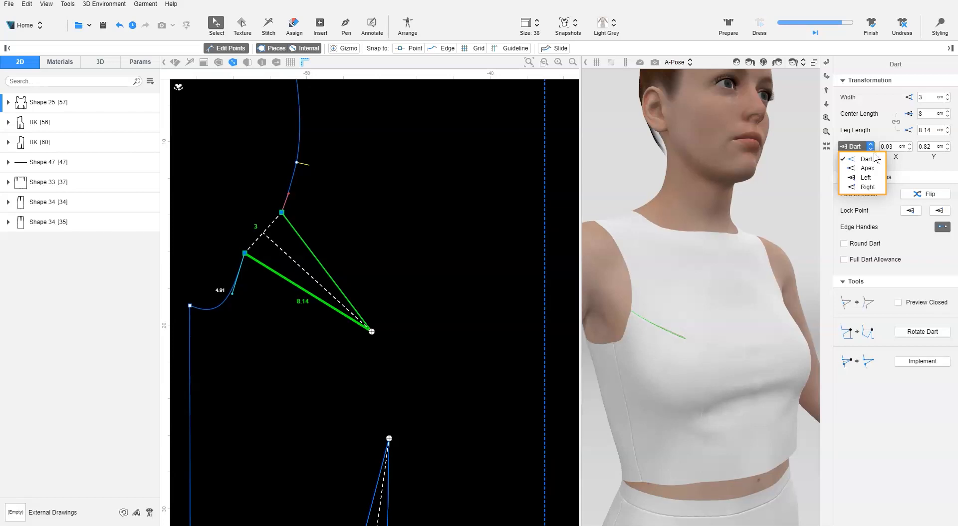
click(877, 159)
click(879, 149)
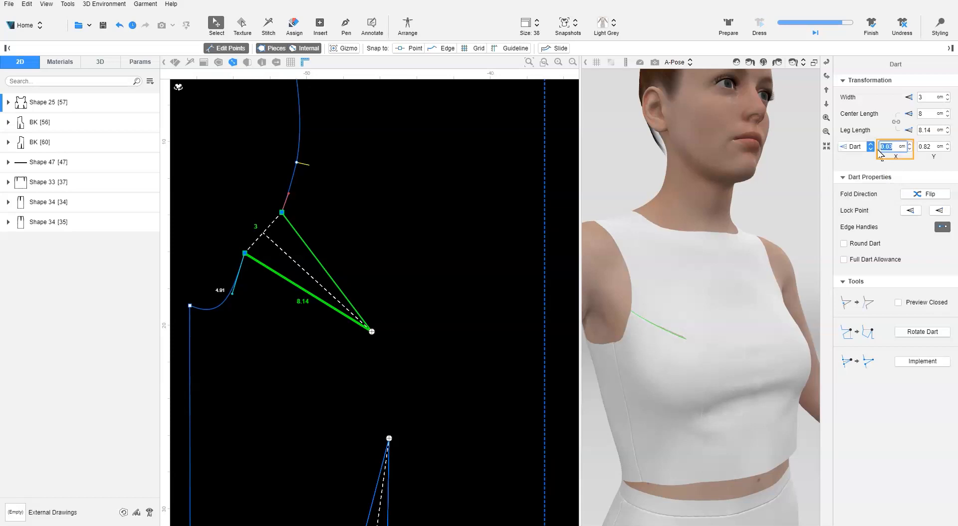
text(0)
key(Tab)
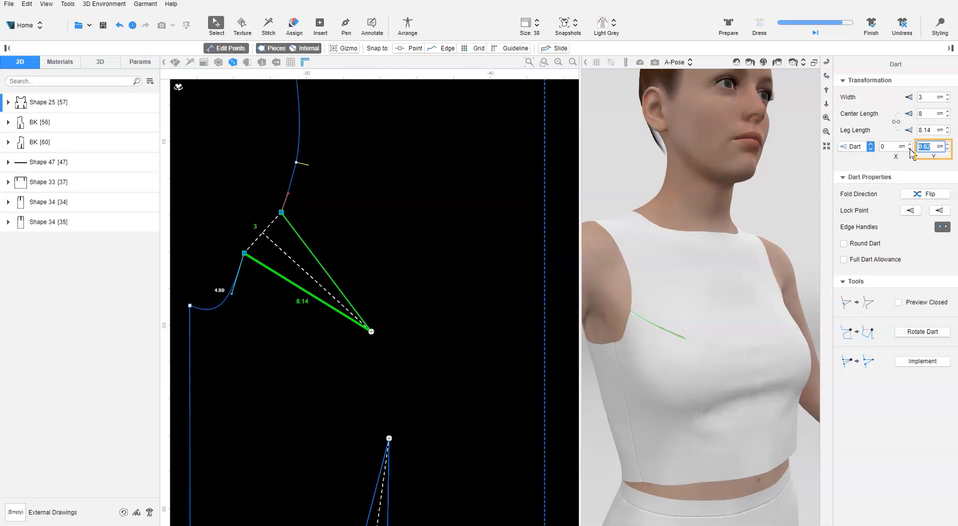
text(0.5)
click(759, 24)
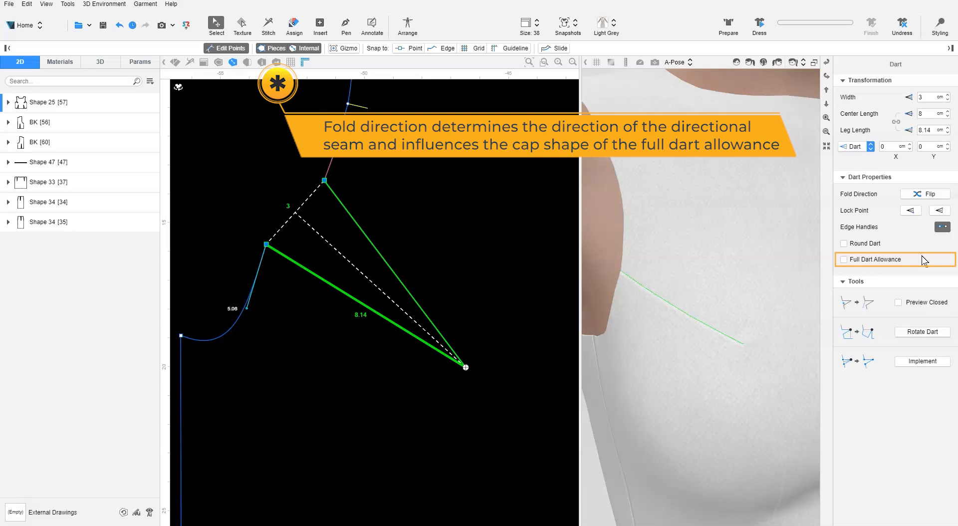
- Enable Full Dart Allowance for the armhole dart and compare both fold directions, leaving the dart folded toward its upper leg
click(878, 261)
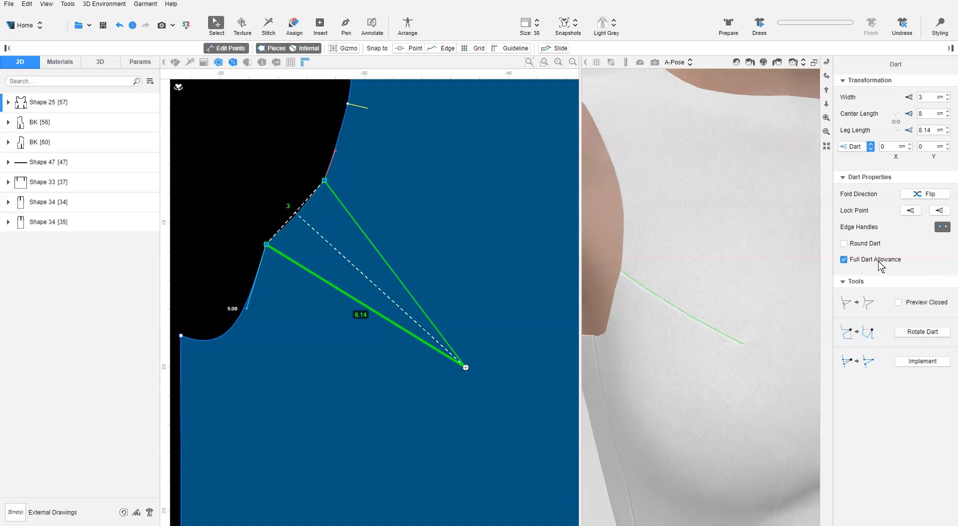
click(927, 195)
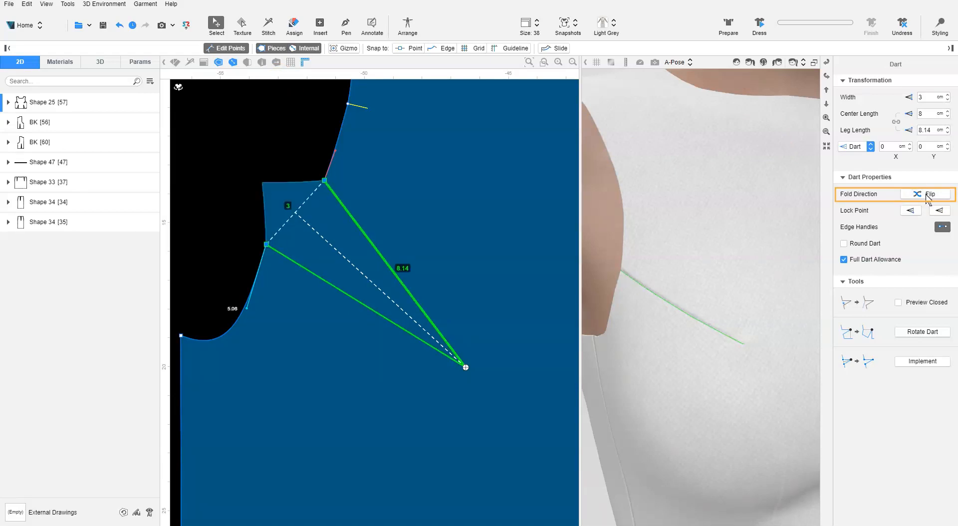
click(927, 194)
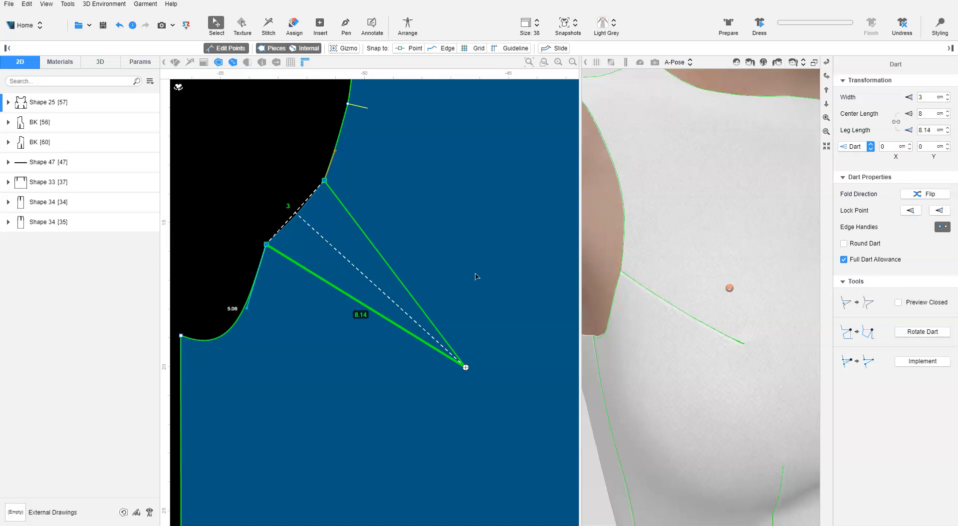
click(927, 195)
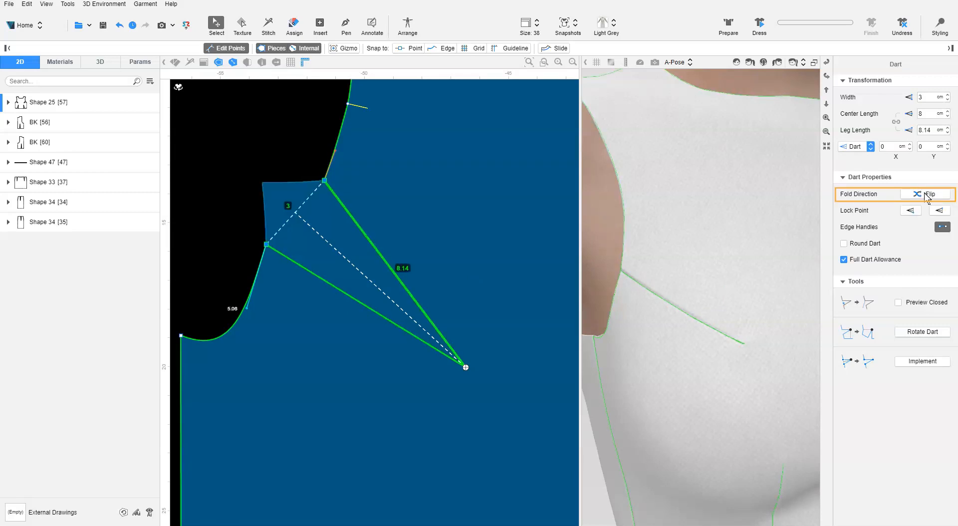
- Flip the armhole dart's fold and, with the first Lock Point option on, shift its lower leg endpoint to a width of about 2.96 cm
click(927, 195)
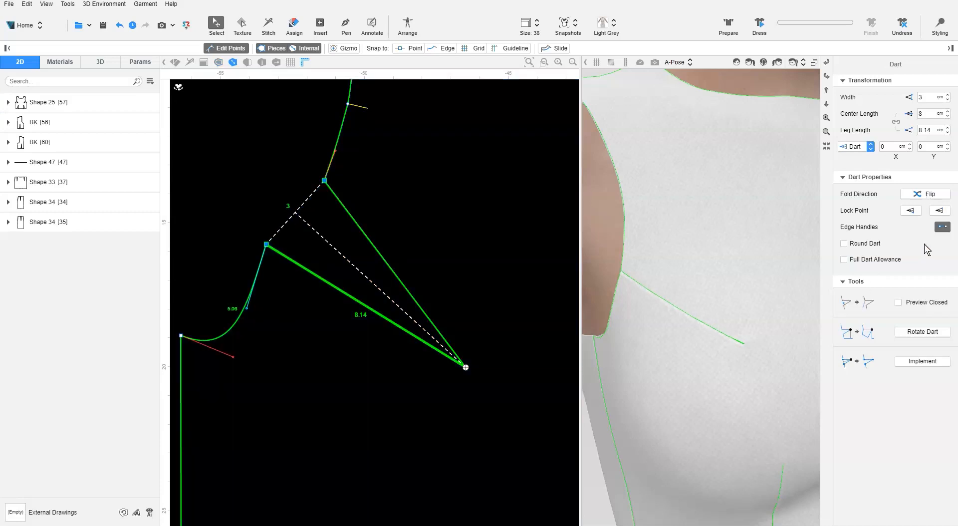
click(913, 211)
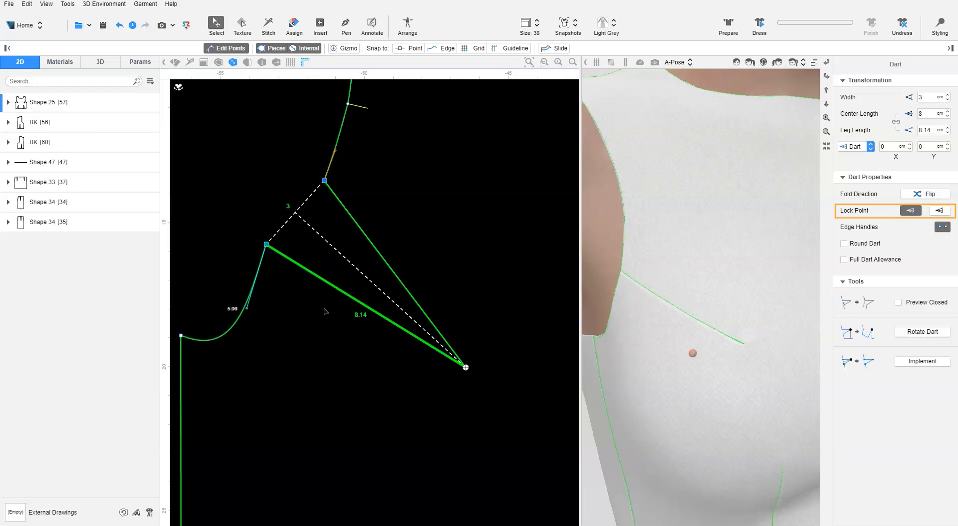
mouse_move(267, 244)
mouse_down()
mouse_move(281, 268)
mouse_move(271, 247)
mouse_up()
click(758, 25)
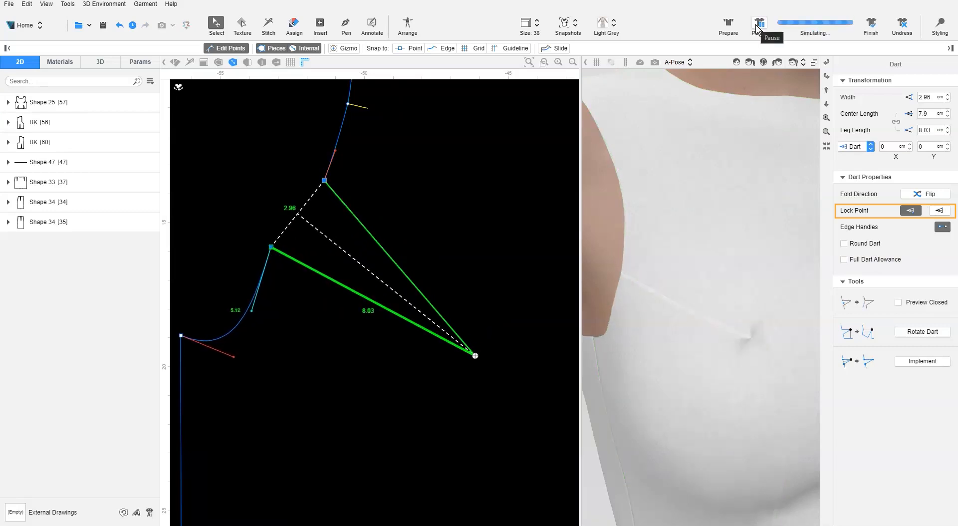
- Release the point lock, shift the dart's upper leg endpoint to a width of about 3.02 cm, and bend the adjoining armhole curves
click(910, 211)
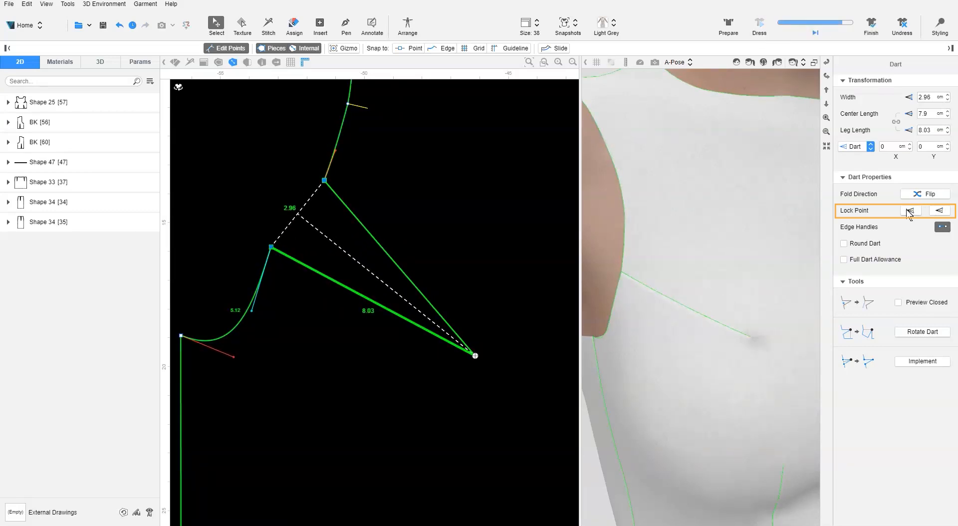
mouse_move(324, 181)
mouse_down()
mouse_move(323, 191)
mouse_move(326, 180)
mouse_up()
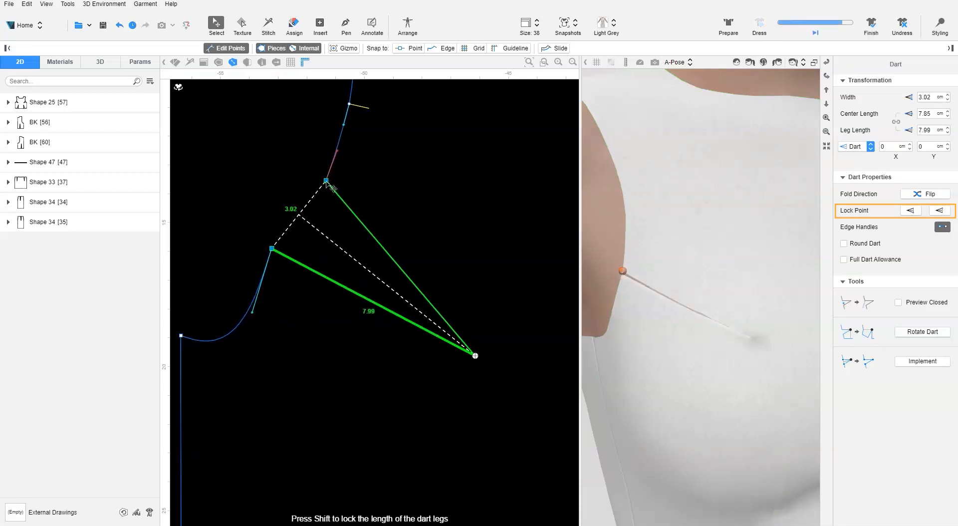
drag(263, 306, 273, 292)
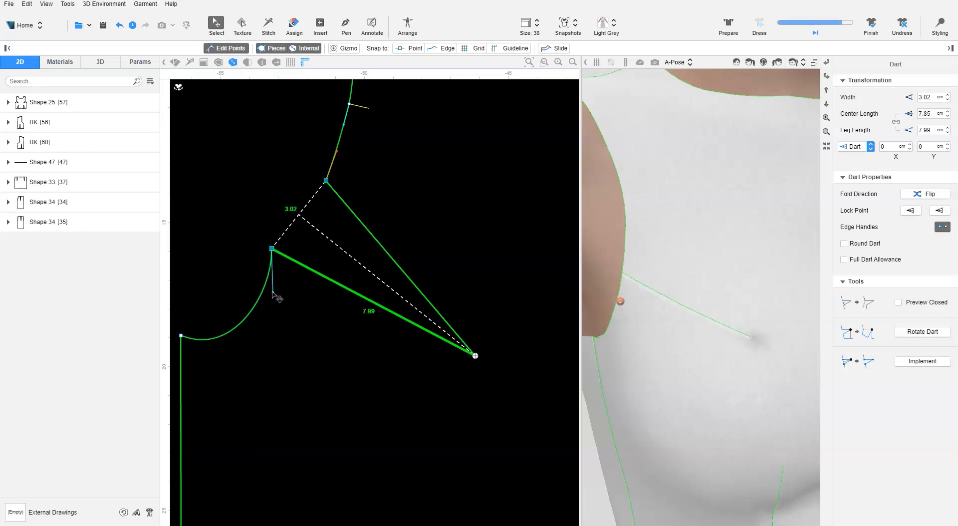
drag(333, 141, 340, 140)
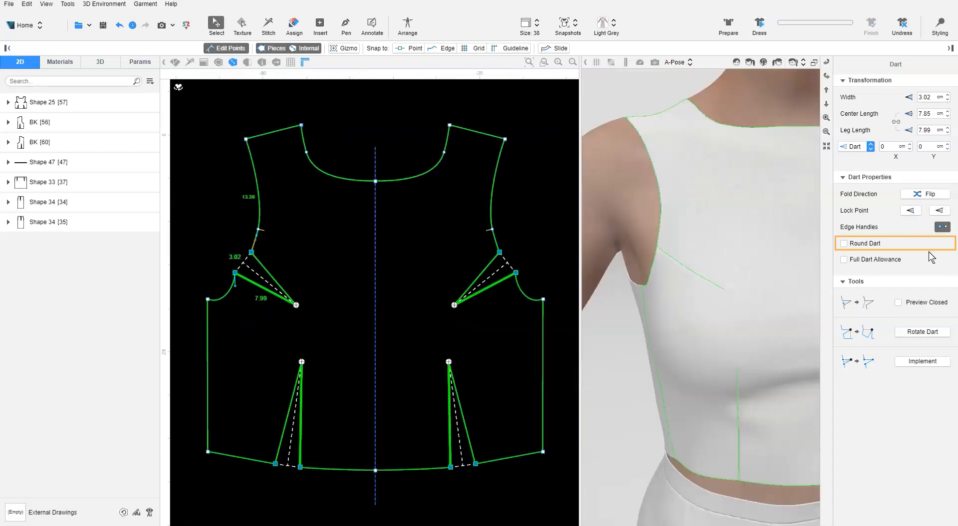
- Make the armhole dart a Round Dart with the second curve option, bending both legs to a leg length of about 7.48 cm
click(873, 245)
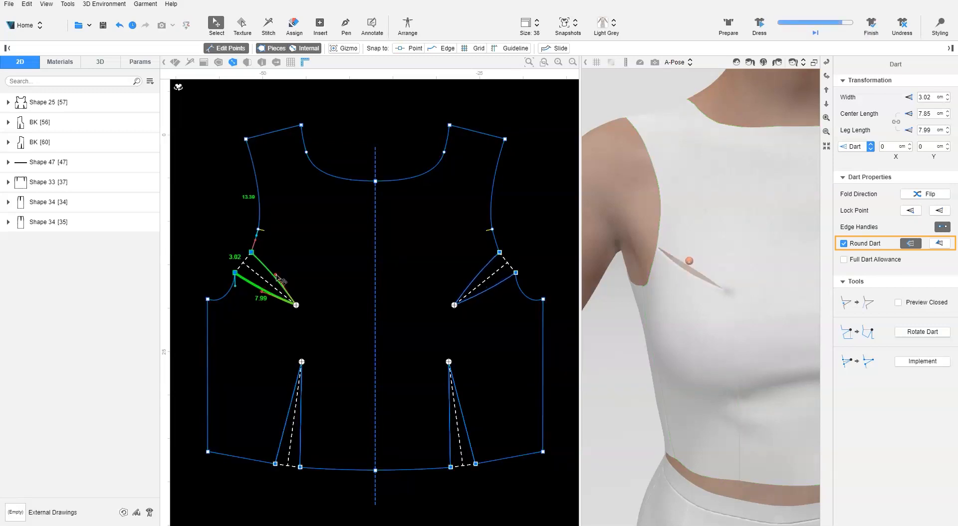
click(933, 244)
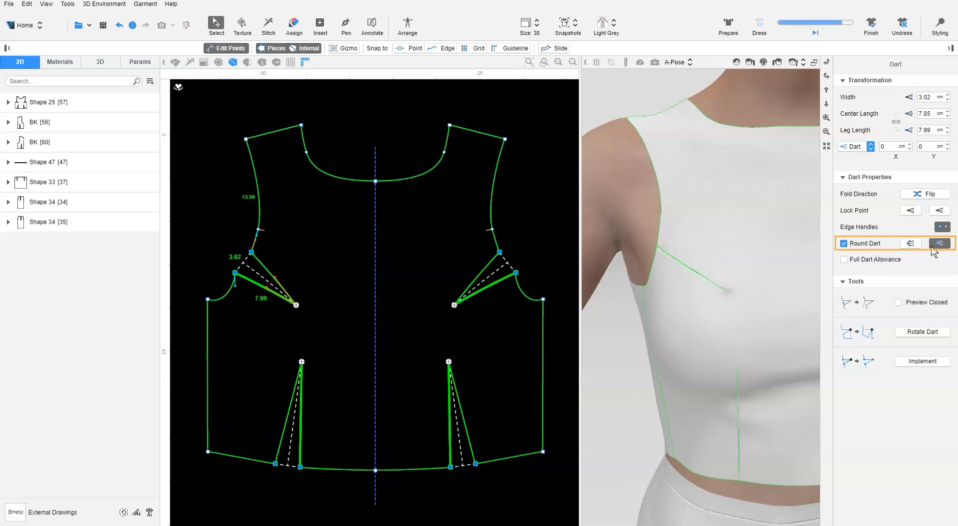
drag(274, 276, 290, 307)
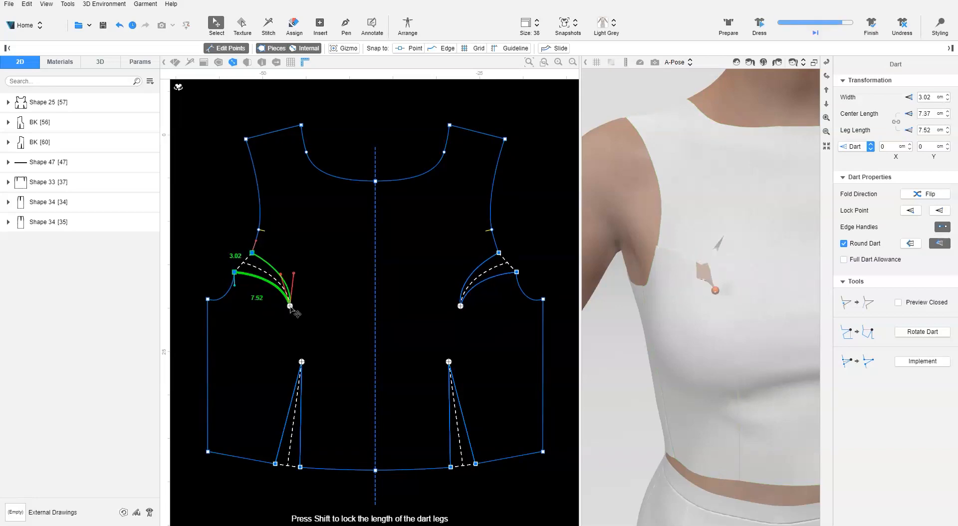
drag(289, 306, 289, 307)
click(766, 24)
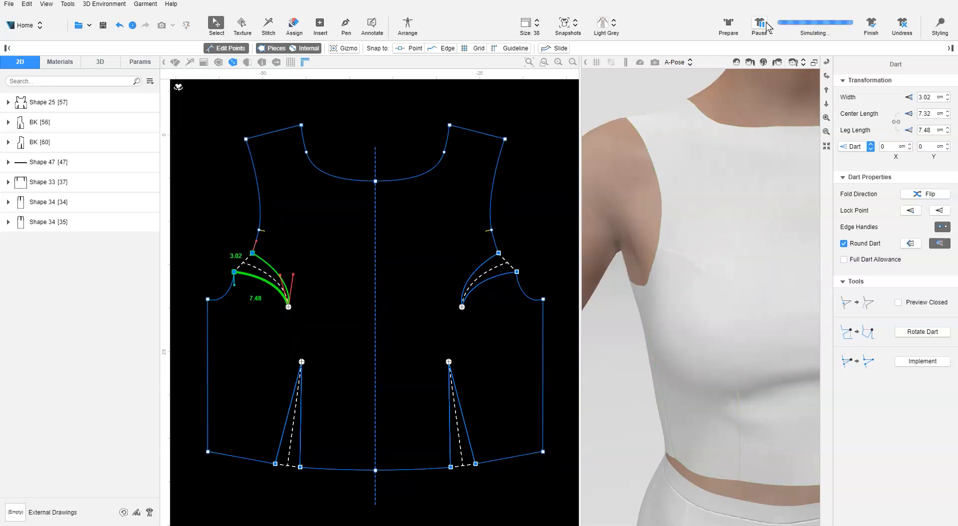
- Enable Round Dart for the front waist dart, raise its tip toward the armhole dart, and curve its legs
click(302, 398)
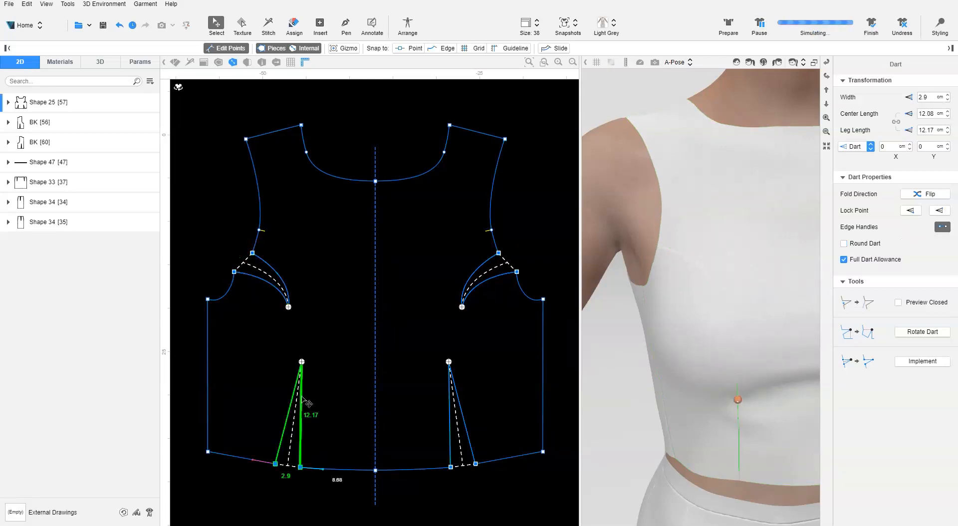
click(844, 243)
drag(302, 361, 291, 337)
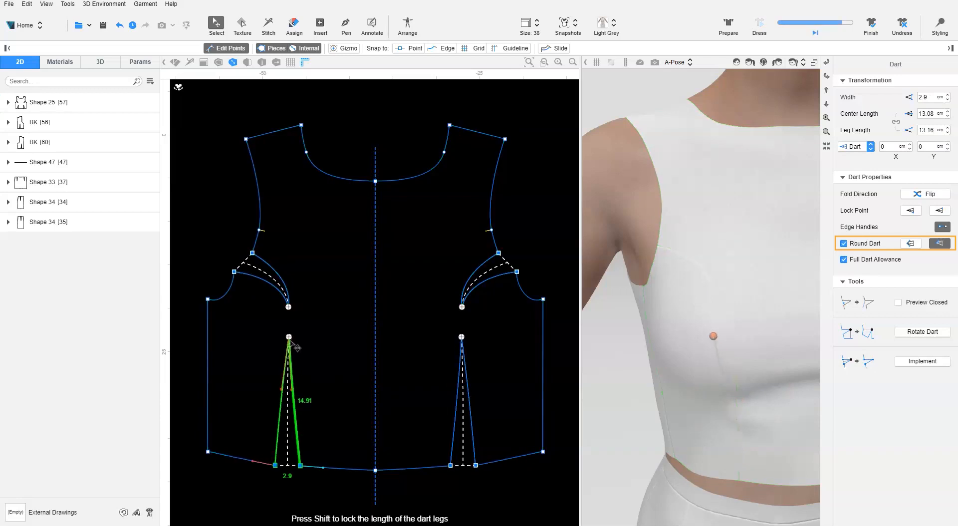
drag(286, 379, 293, 397)
- Extend the armhole dart's tip inward to a leg length of about 8.11 cm and re-drape the garment
drag(291, 337, 297, 306)
click(759, 25)
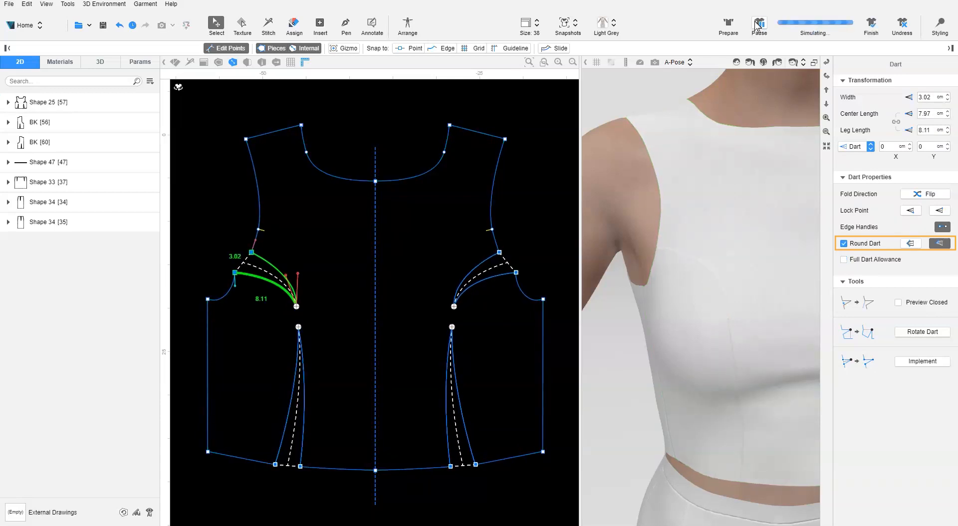
click(759, 25)
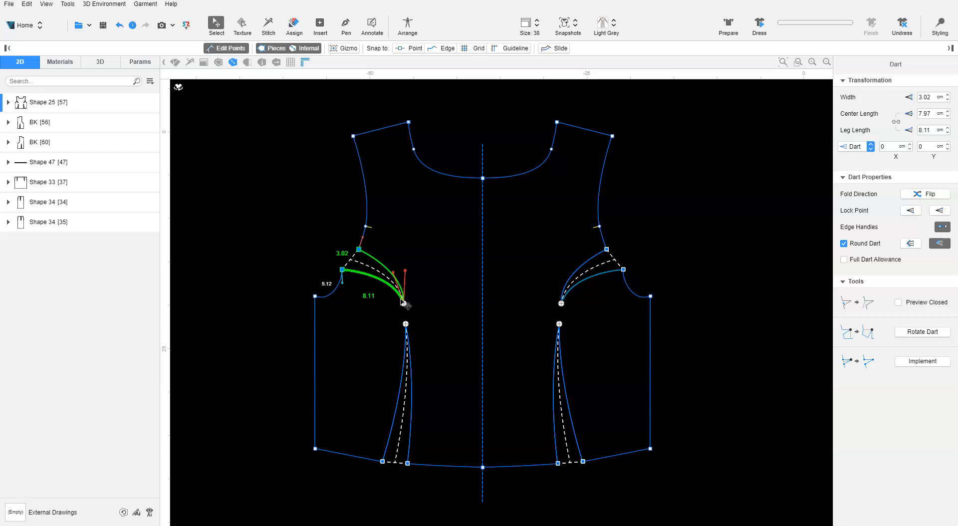
- Preview the armhole dart closed and compare the resulting armhole line in both fold directions
click(898, 302)
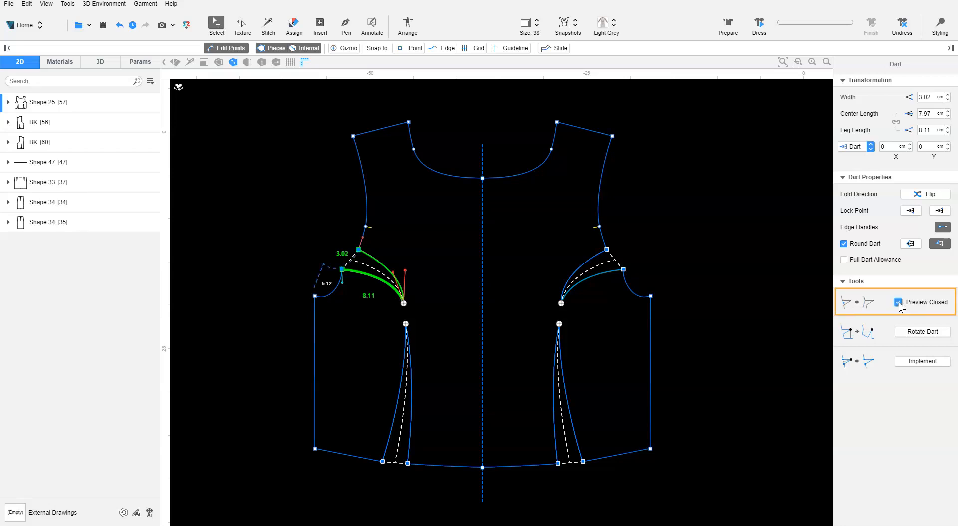
click(927, 196)
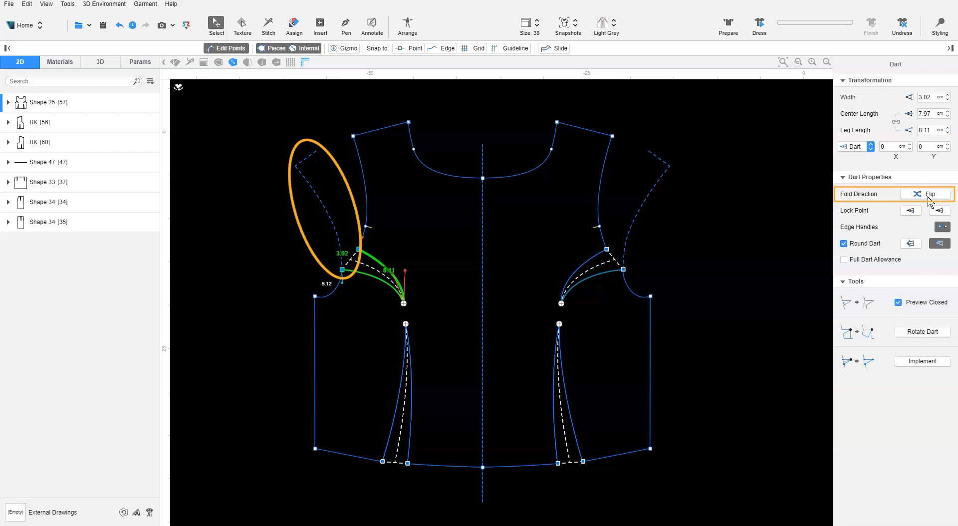
click(928, 196)
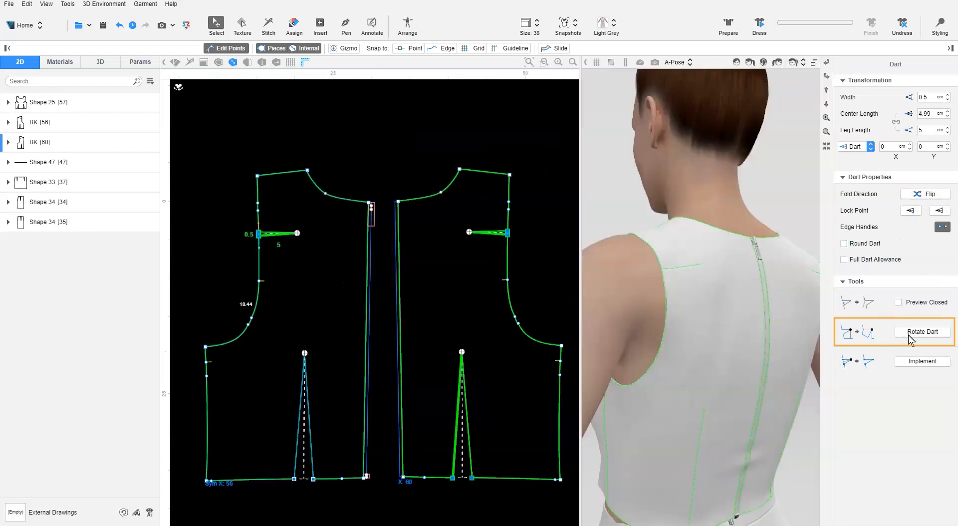
- Rotate the back armhole dart into the shoulder seam by turning the upper armhole section to a dart width of about 0.8 cm, and finish draping
click(909, 332)
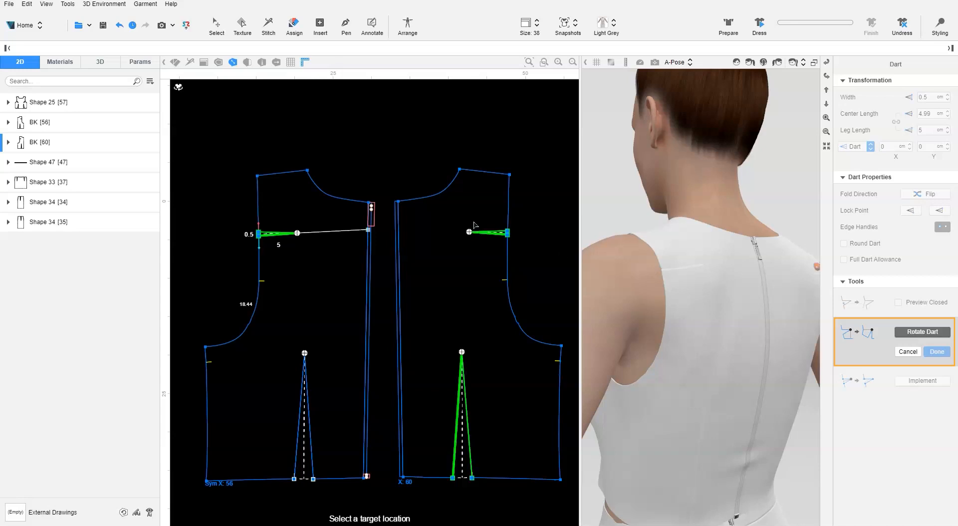
click(285, 173)
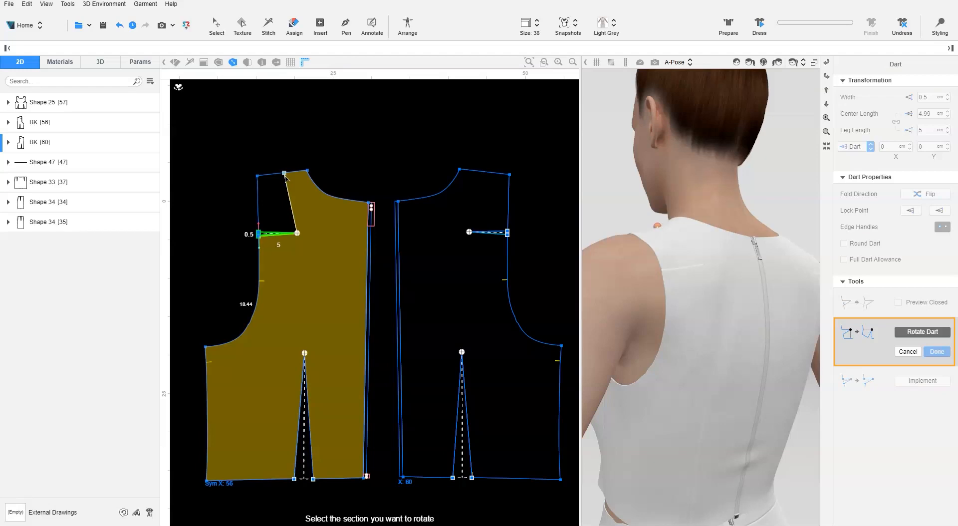
click(278, 196)
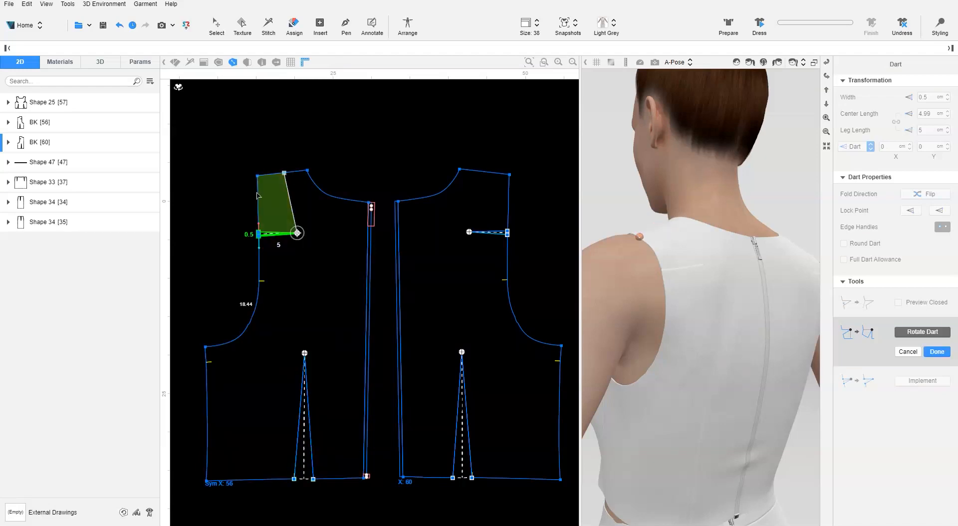
scroll(257, 195, up, 5)
drag(365, 315, 391, 315)
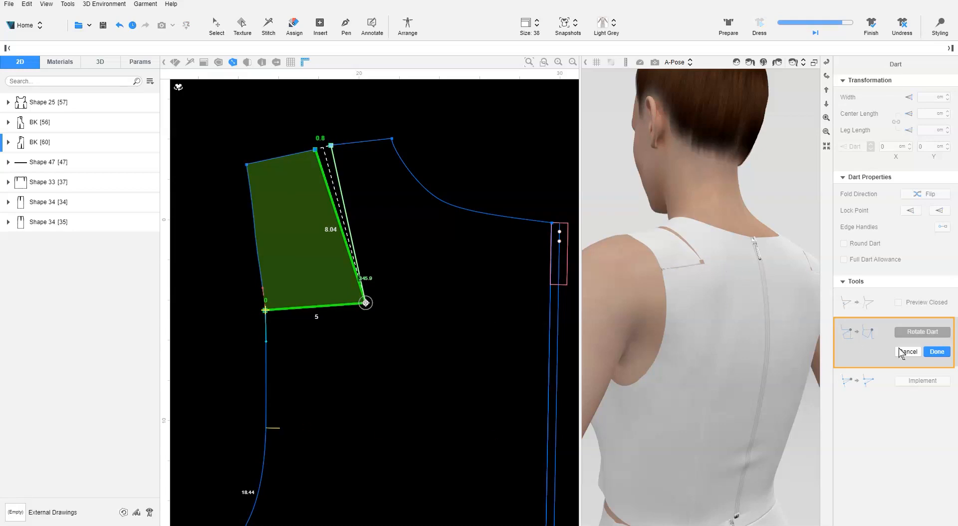
click(938, 352)
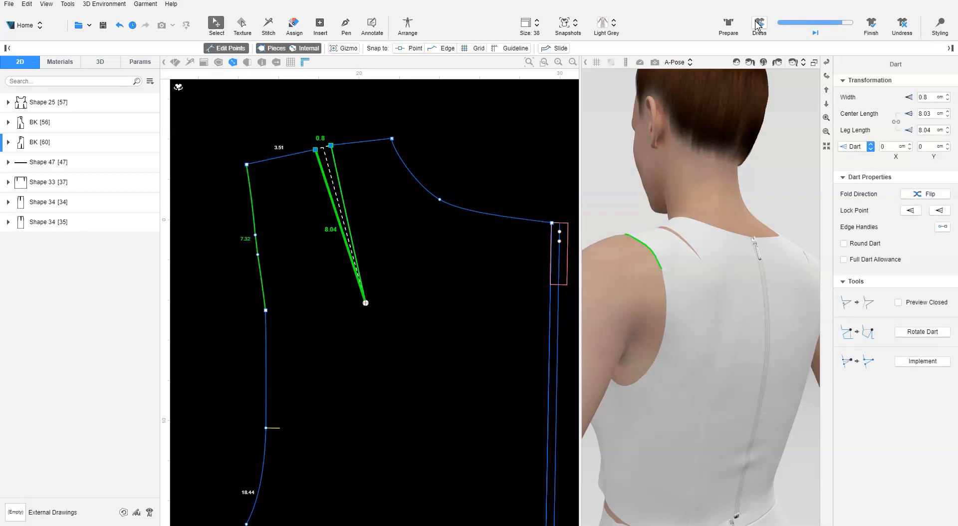
click(872, 25)
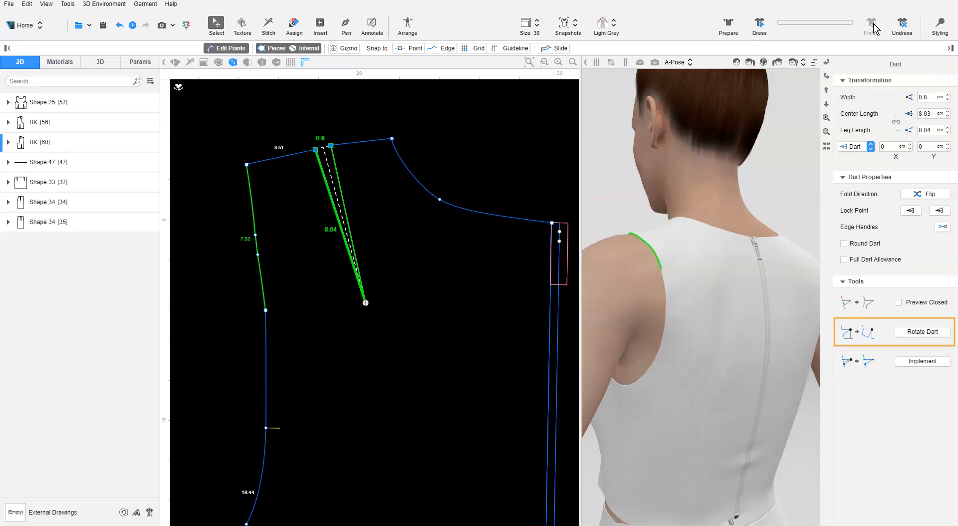
click(917, 333)
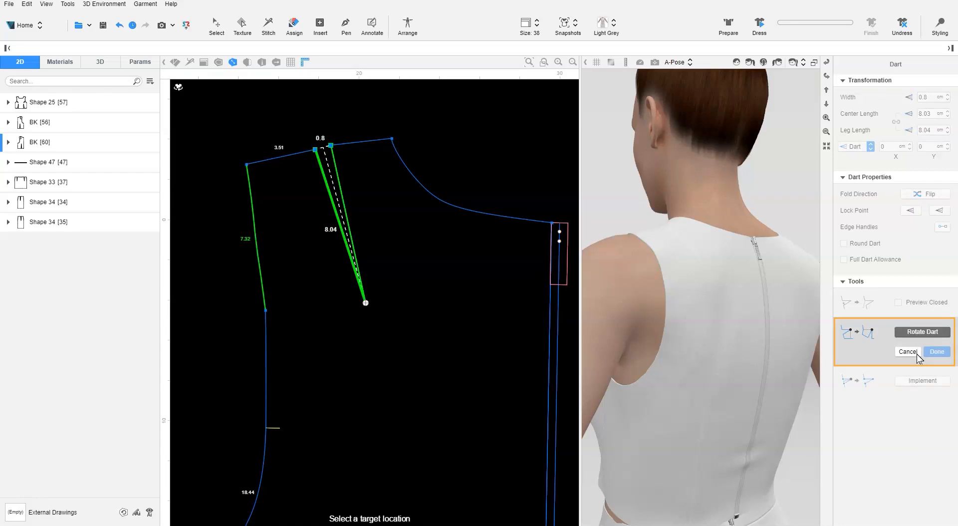
click(907, 352)
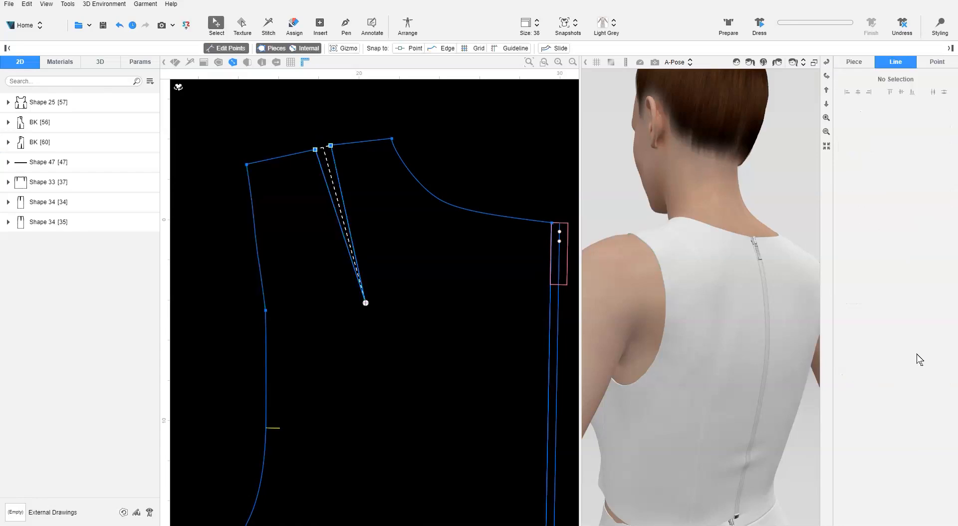
- Implement the back waist dart as pattern edges and move its two mid-leg points outward by X -0.3 cm and 0.3 cm
click(416, 379)
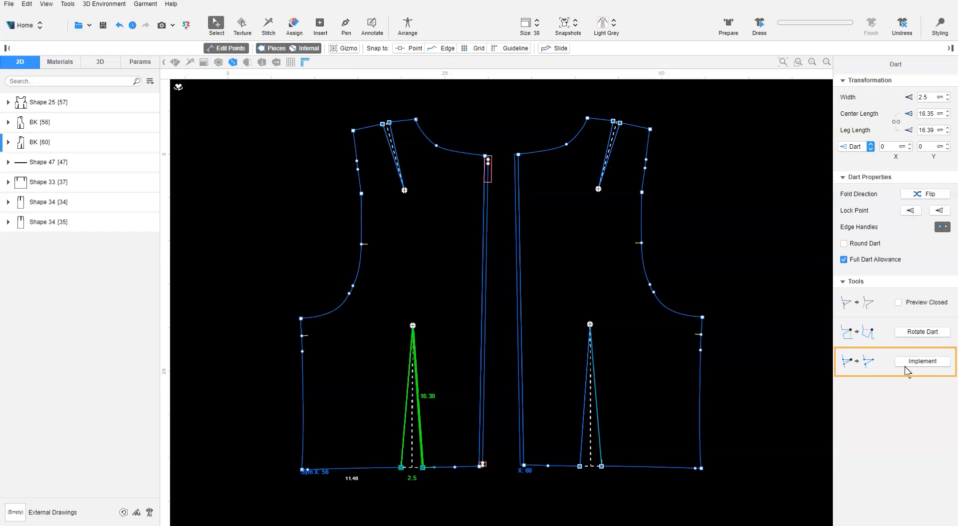
click(909, 365)
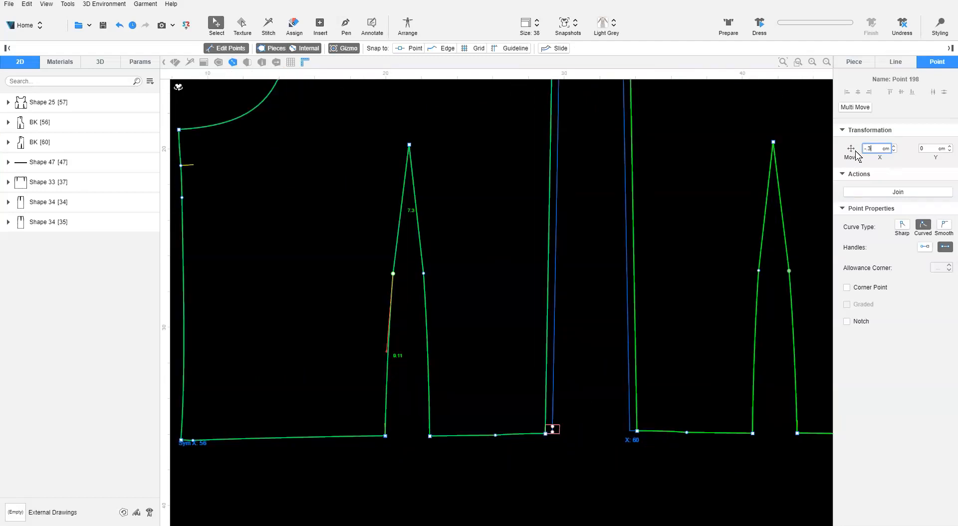
key(Return)
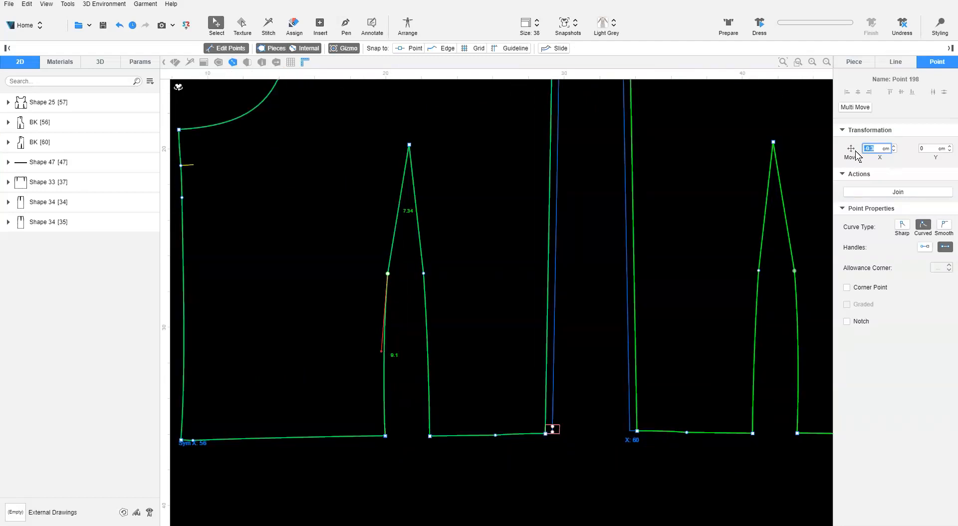
key(Return)
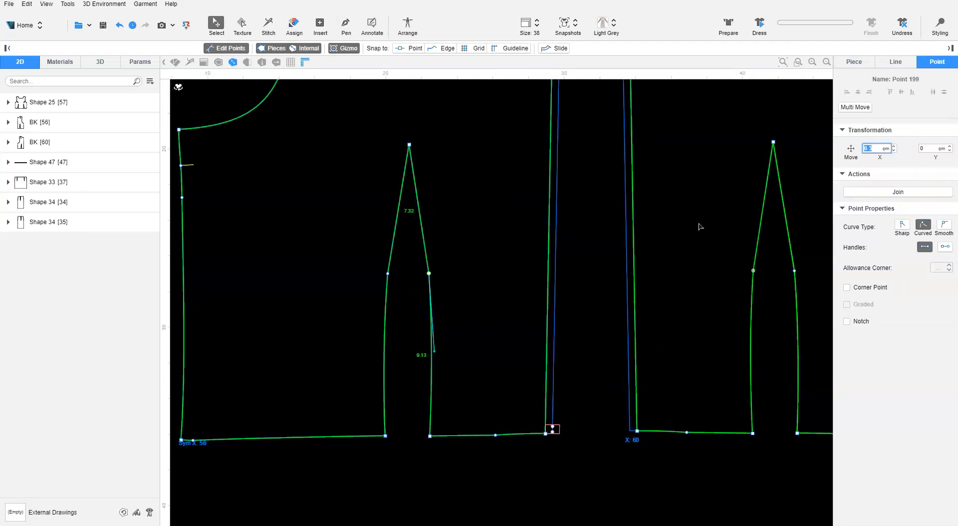
- Straighten the lower part of the implemented back waist dart's leg and finish draping the garment
drag(434, 351, 429, 310)
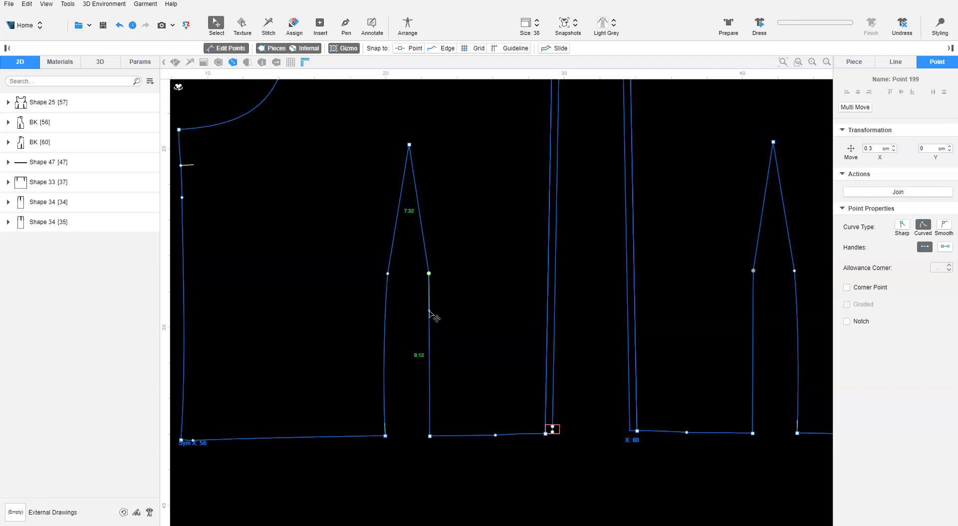
click(422, 482)
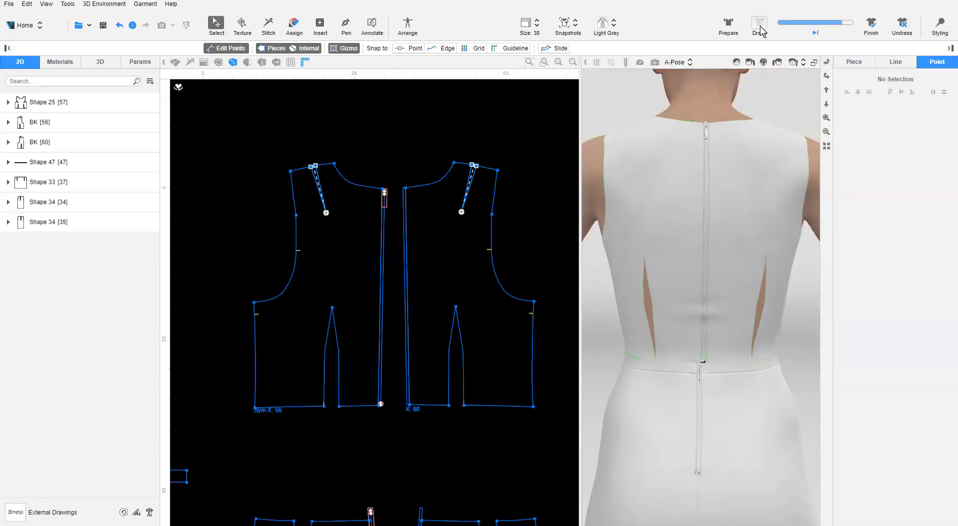
click(759, 25)
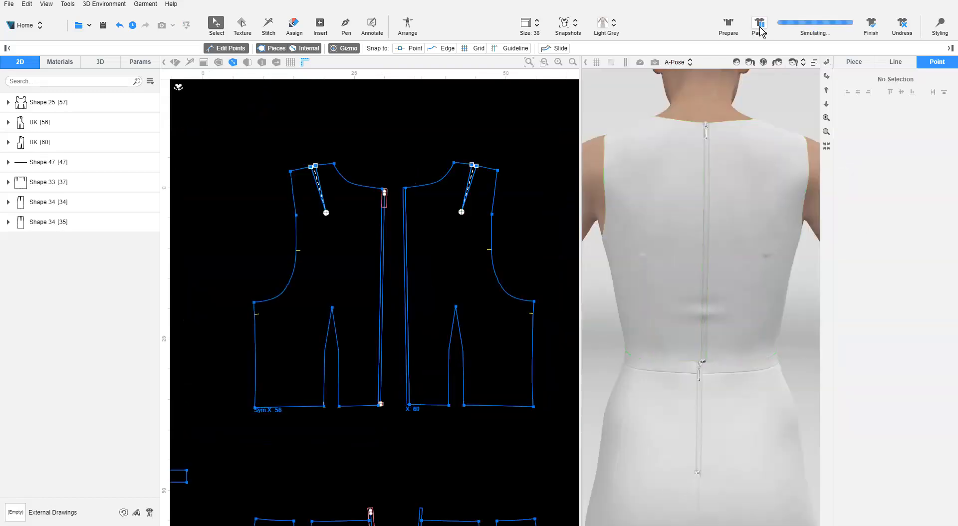
click(874, 27)
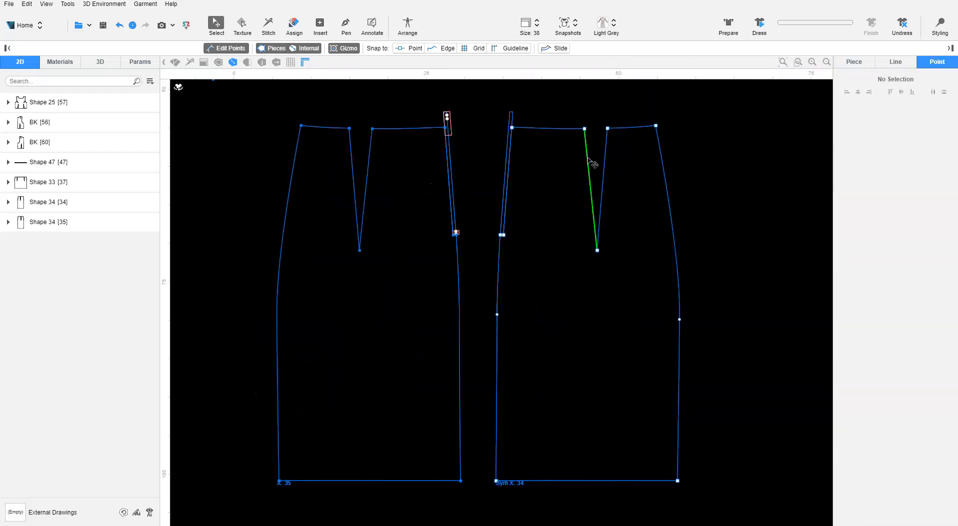
- Convert the two leg edges of the waist dart on the skirt piece into an editable dart
click(604, 156)
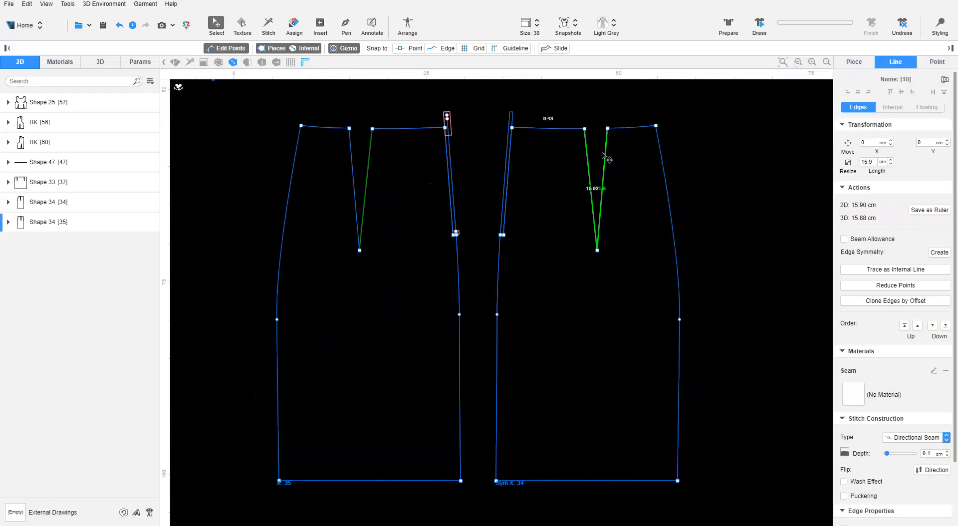
scroll(905, 297, down, 2)
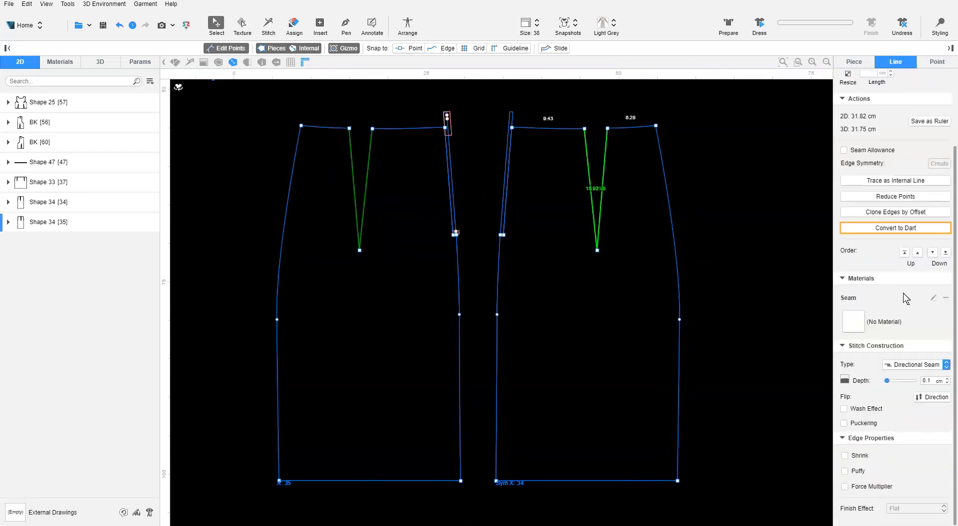
click(912, 231)
- Reshape the skirt's waist dart to a center length of about 13 cm and a width of 2.5 cm, and implement it as pattern edges
drag(597, 250, 596, 229)
text(2.5)
key(Return)
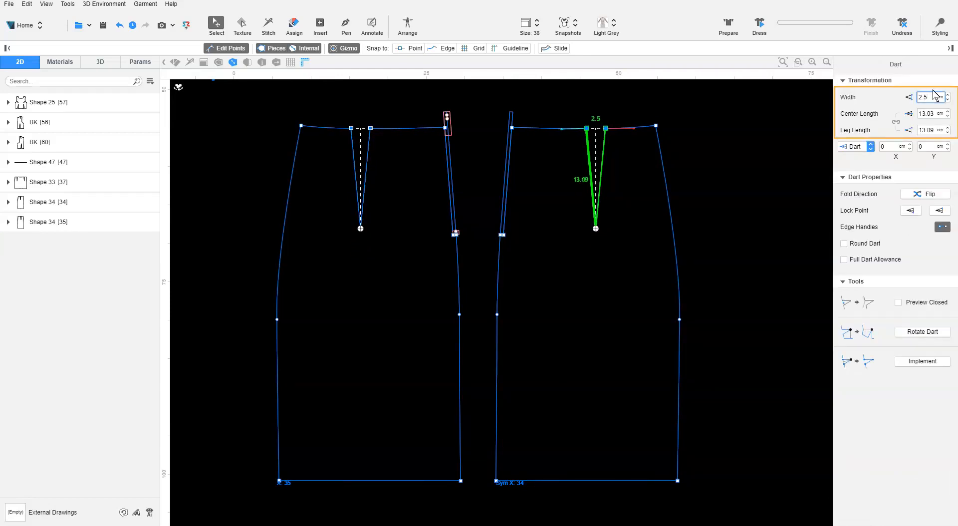
click(923, 362)
click(751, 214)
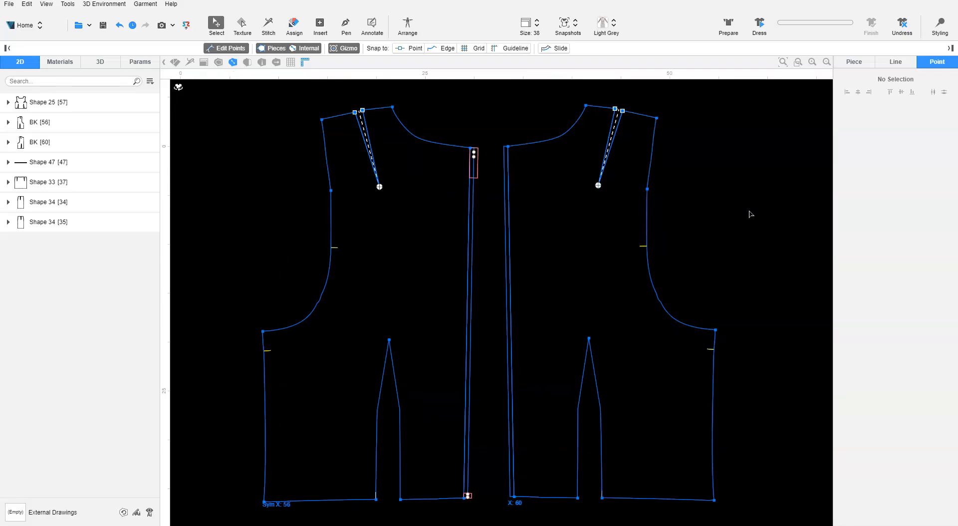
- Implement the back shoulder dart as pattern edges and delete its tip point to remove the dart from the shoulder
click(375, 170)
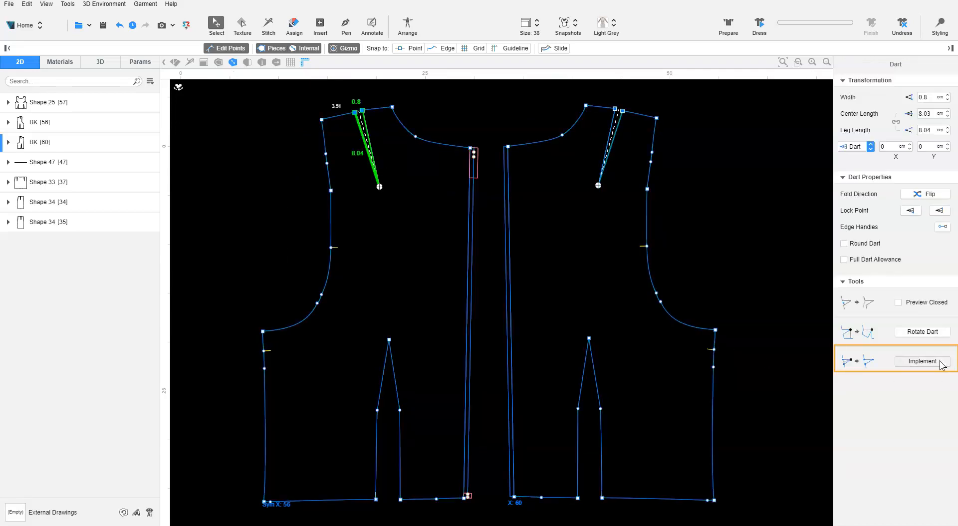
click(942, 363)
click(379, 187)
key(Delete)
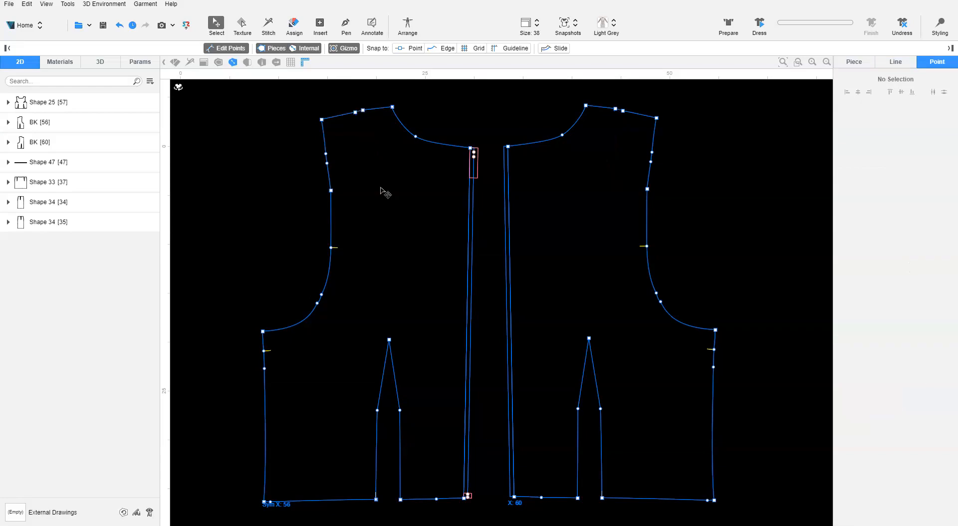
- Turn off the corner point property for the two former dart points on the back shoulder seam
drag(347, 93, 369, 121)
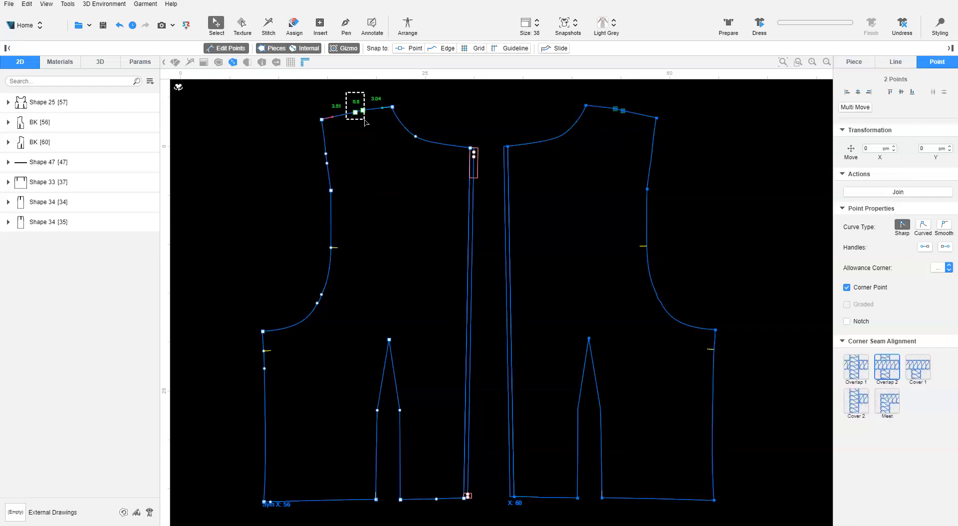
click(846, 287)
click(742, 276)
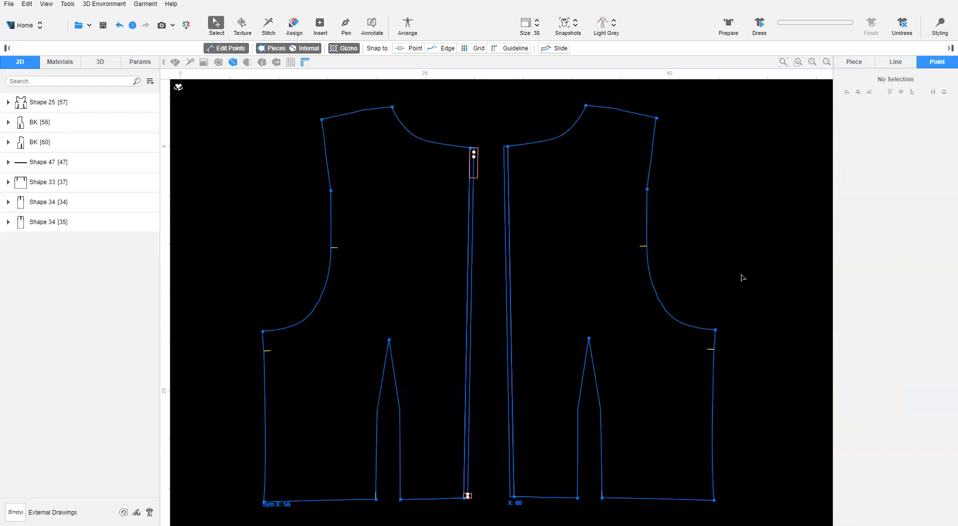